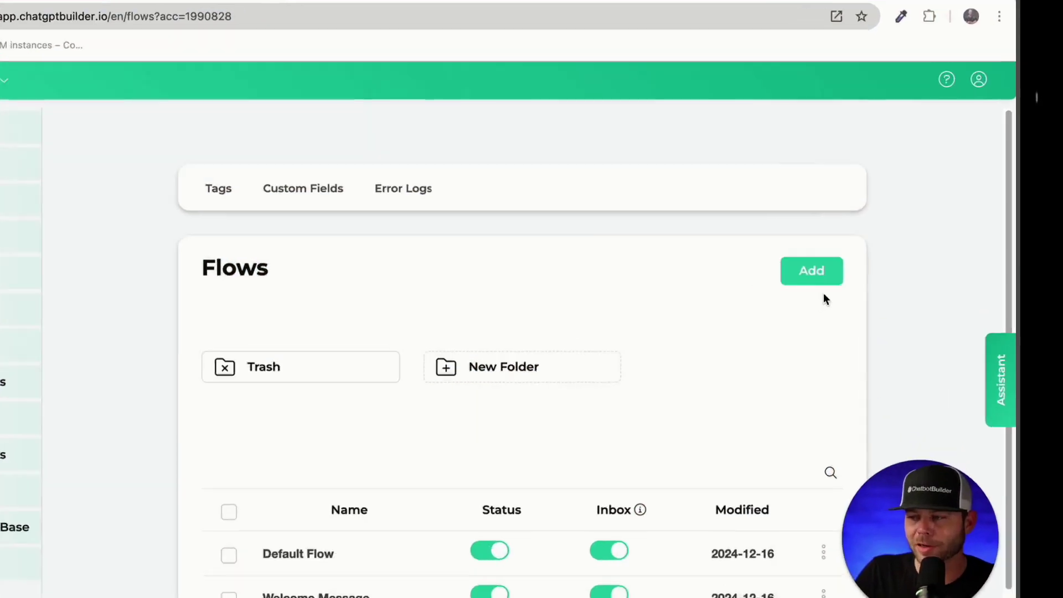
Create a new flow named 'Default Reply - Audio' and open it in the editor.
left_click(802, 265)
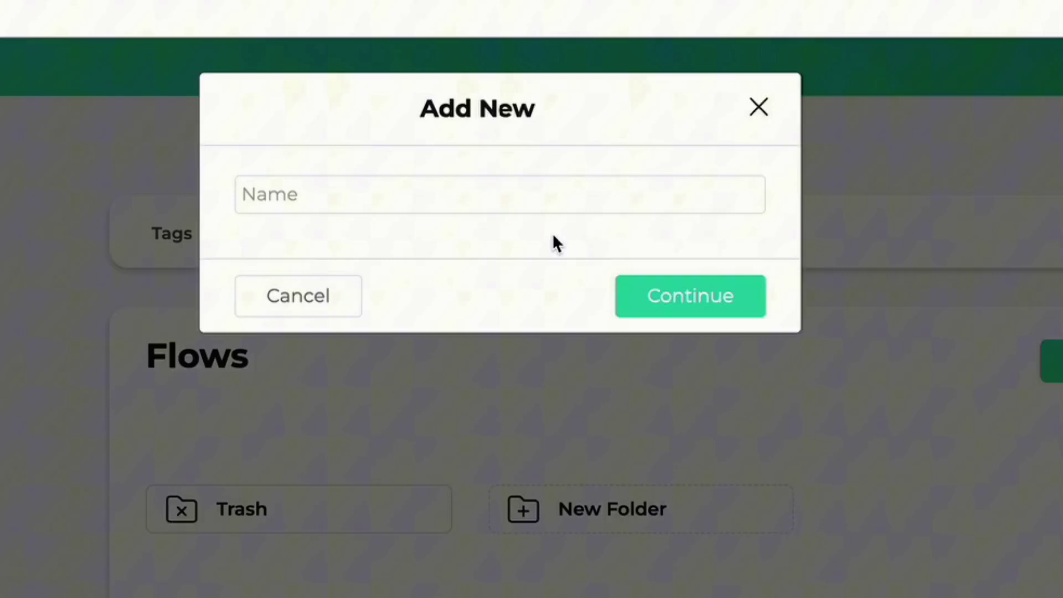
left_click(512, 194)
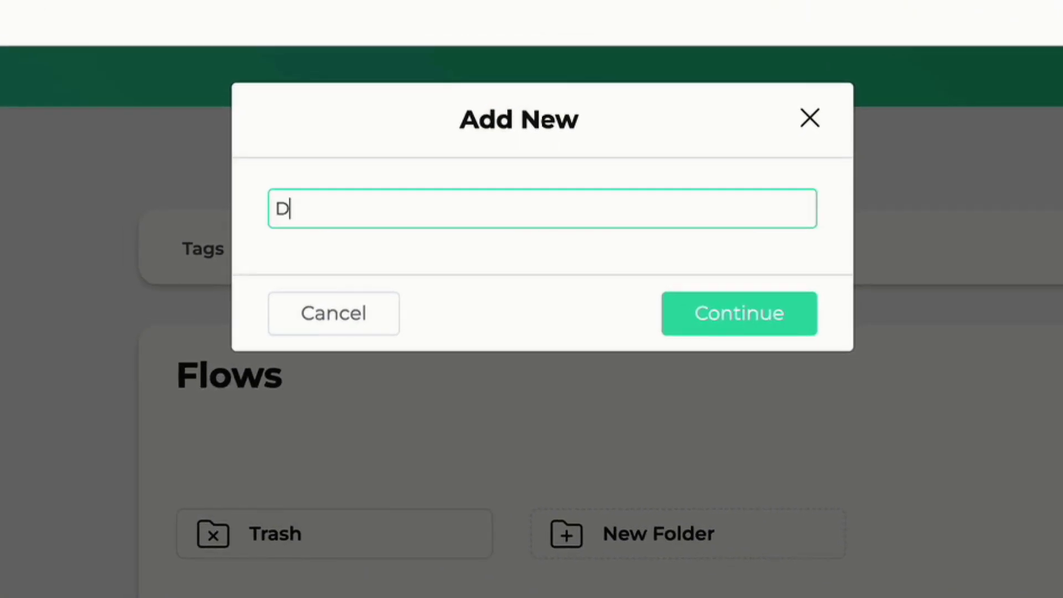
type("Default Reply - Au")
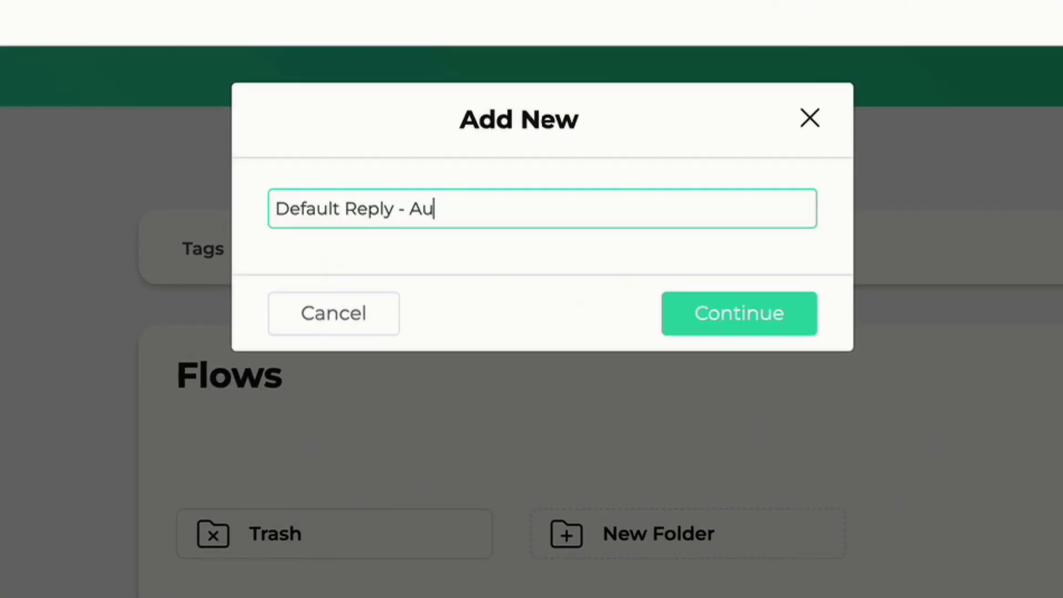
type("dio")
left_click(742, 321)
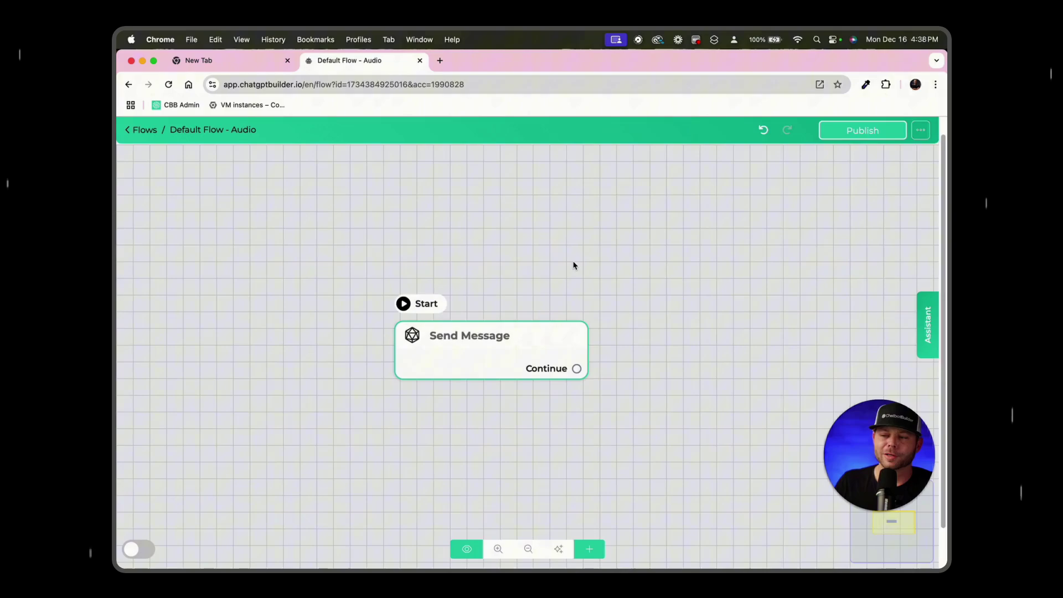
Add an OpenAI action to the first Send Message step.
scroll(576, 267, "down", 2)
left_click(529, 350)
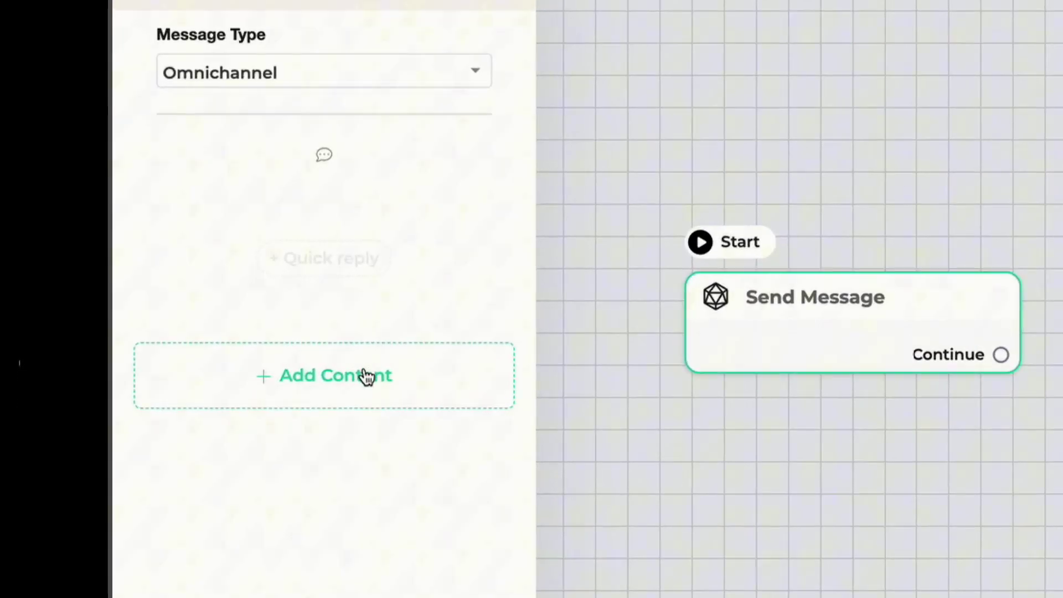
left_click(221, 367)
left_click(121, 337)
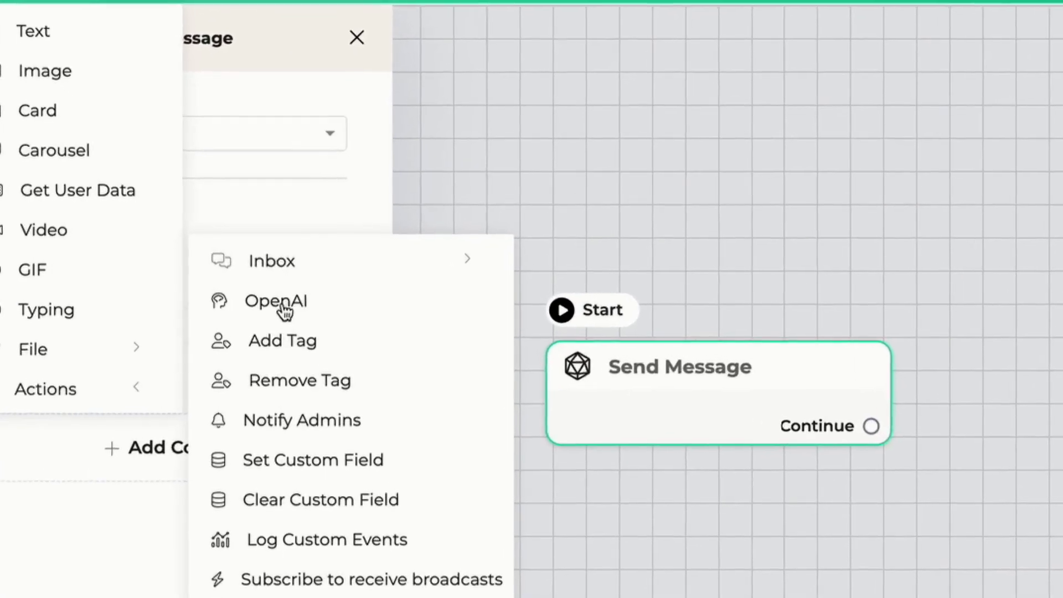
left_click(304, 283)
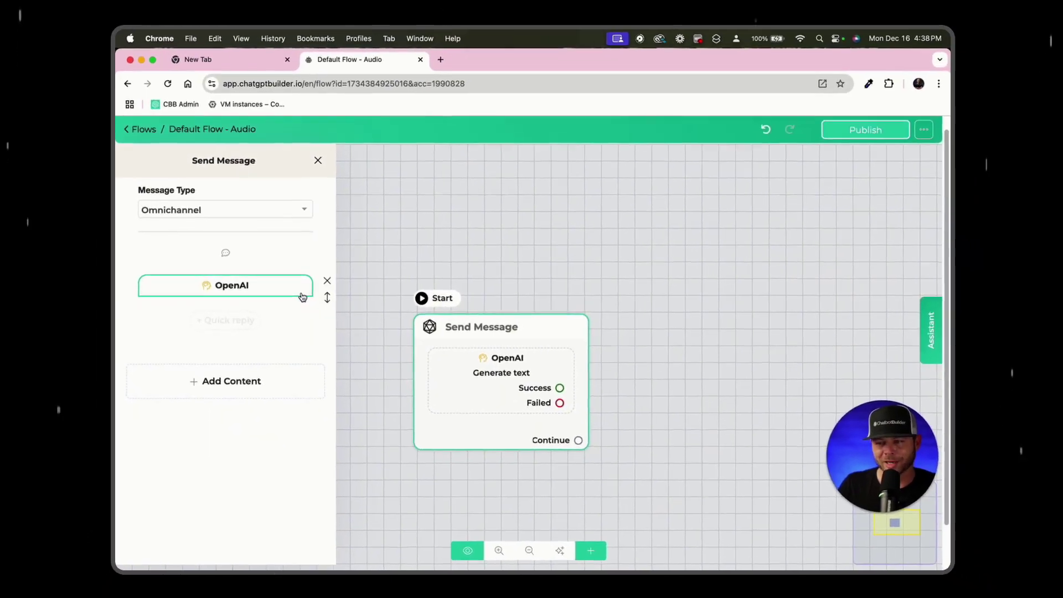
left_click(285, 309)
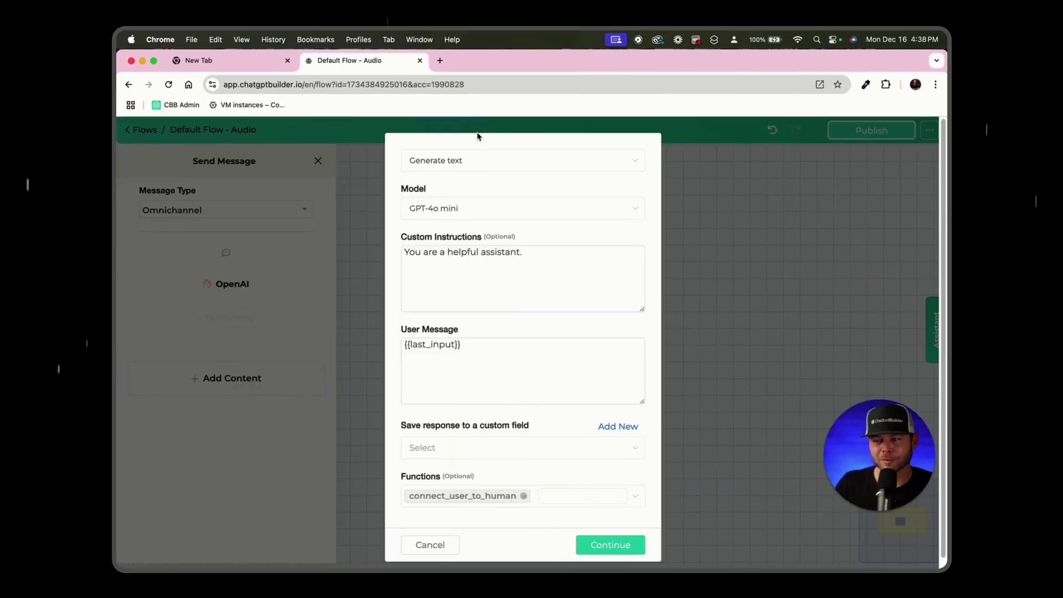
Set the action to Generate text - Agents with the restaurant agent, saving the response to default_reply.
left_click(516, 165)
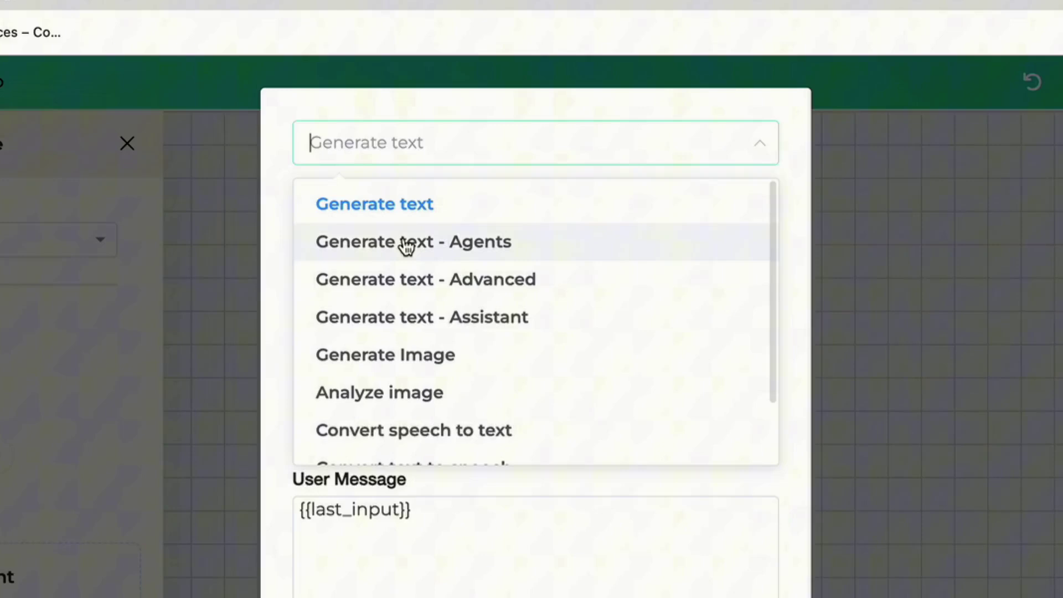
left_click(457, 212)
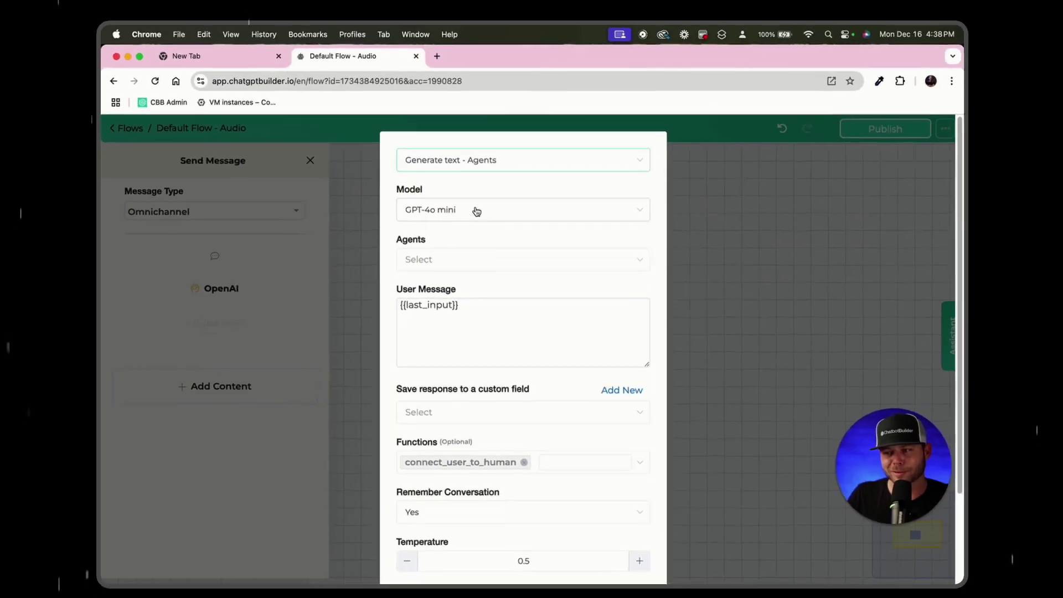
left_click(571, 262)
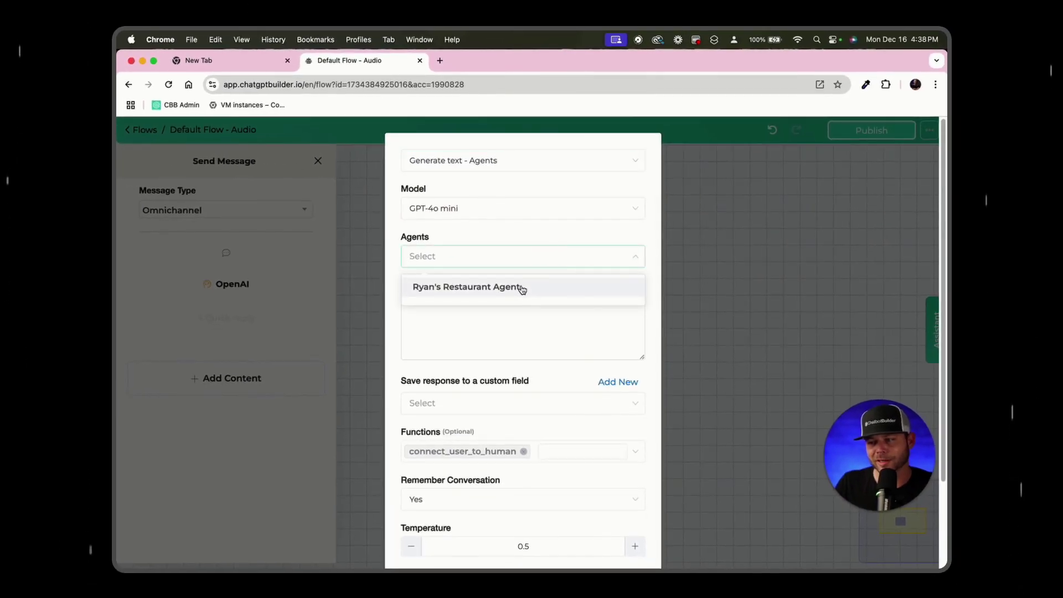
left_click(536, 289)
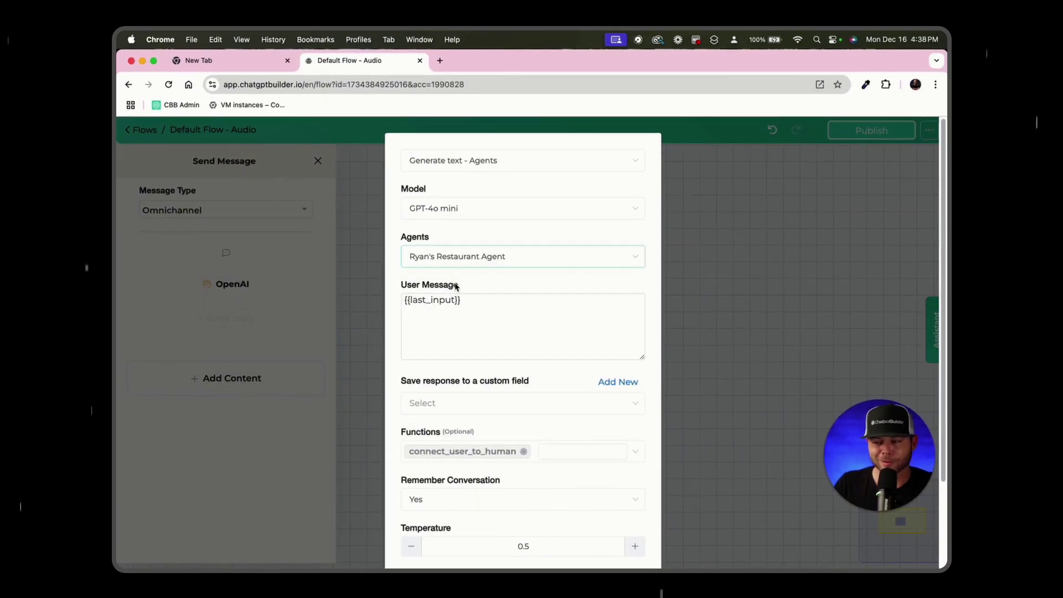
scroll(552, 409, "down", 1)
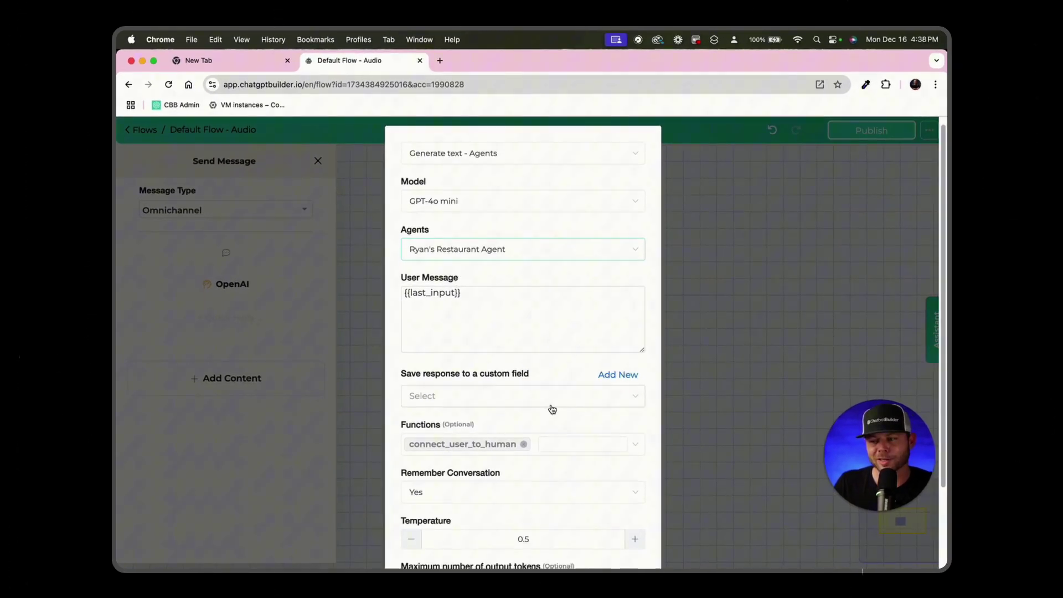
left_click(521, 400)
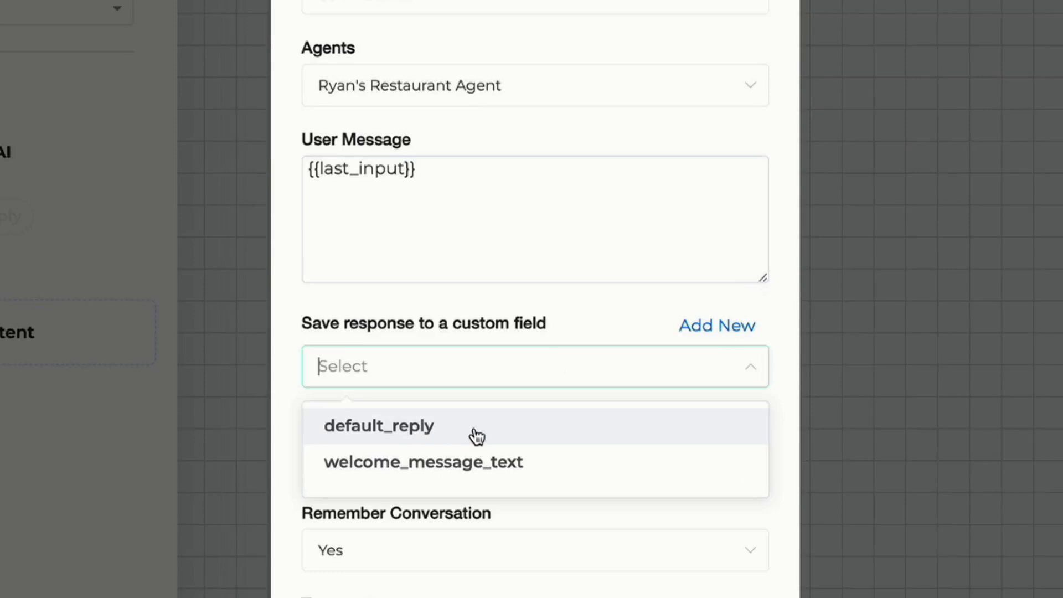
left_click(474, 435)
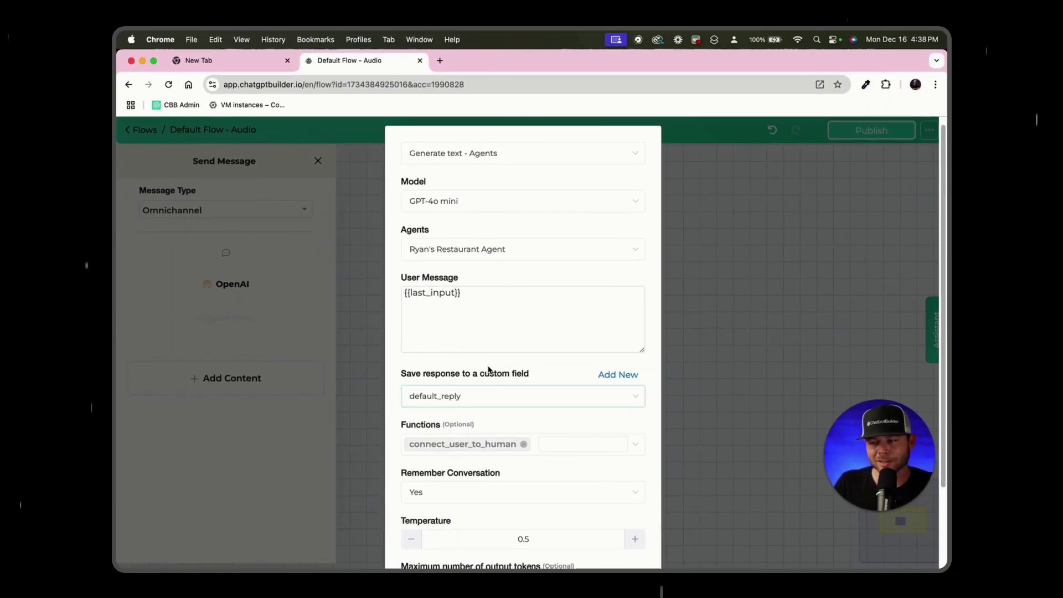
scroll(489, 369, "down", 3)
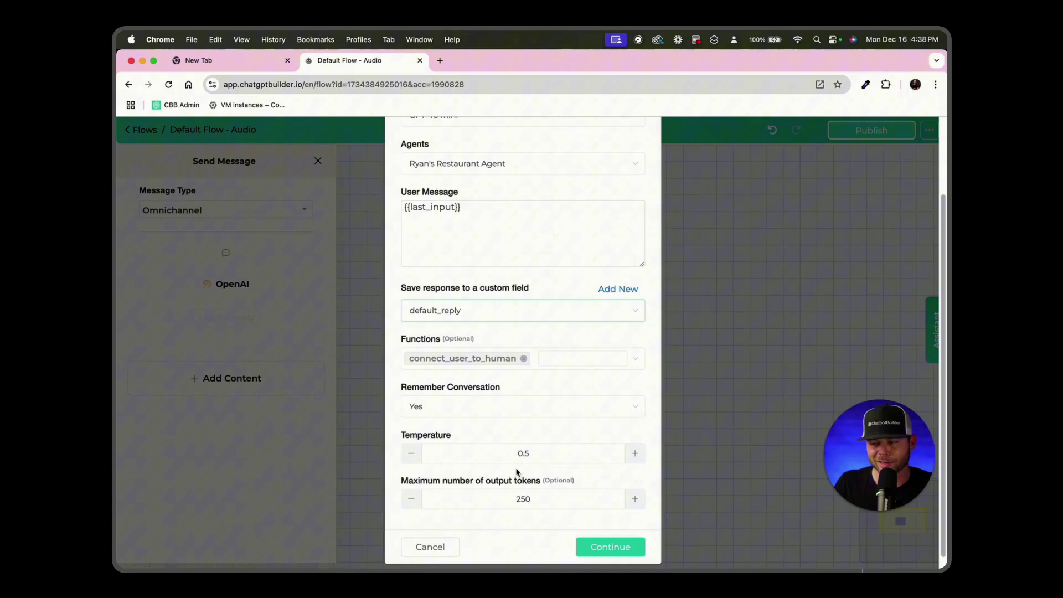
scroll(536, 441, "up", 1)
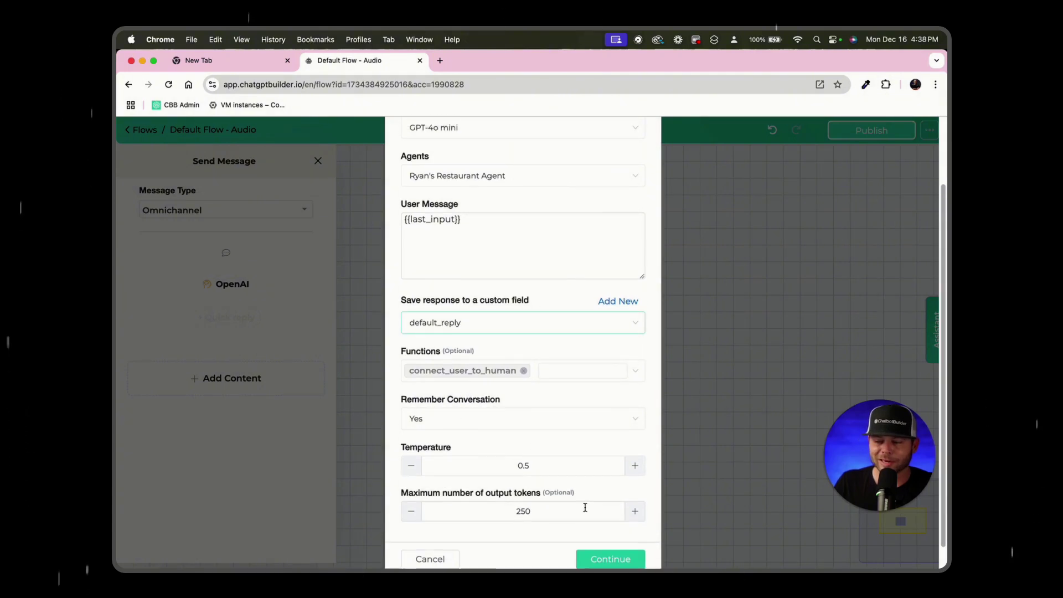
scroll(585, 508, "down", 1)
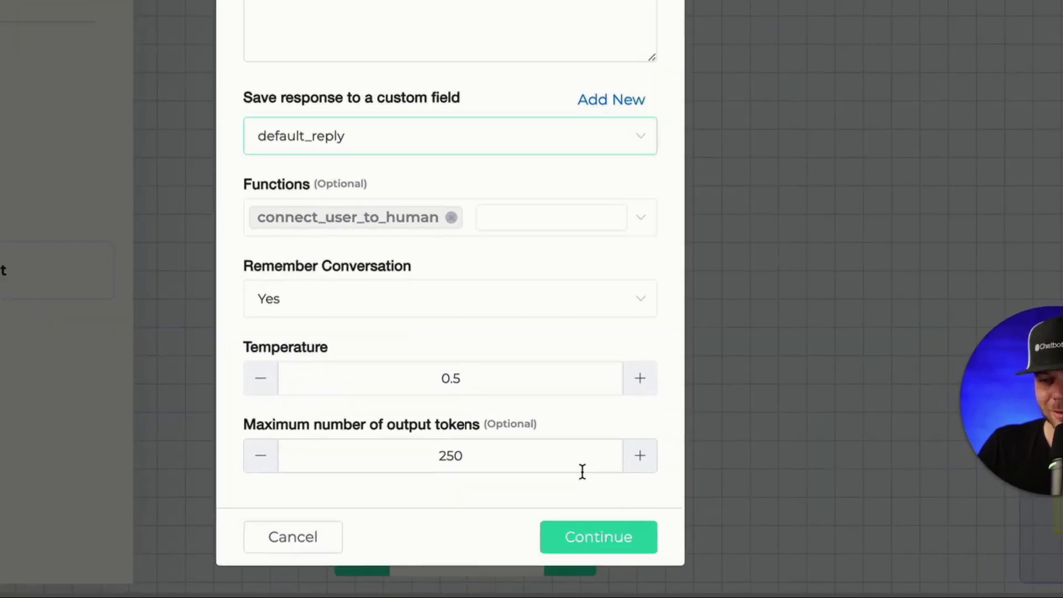
left_click(606, 535)
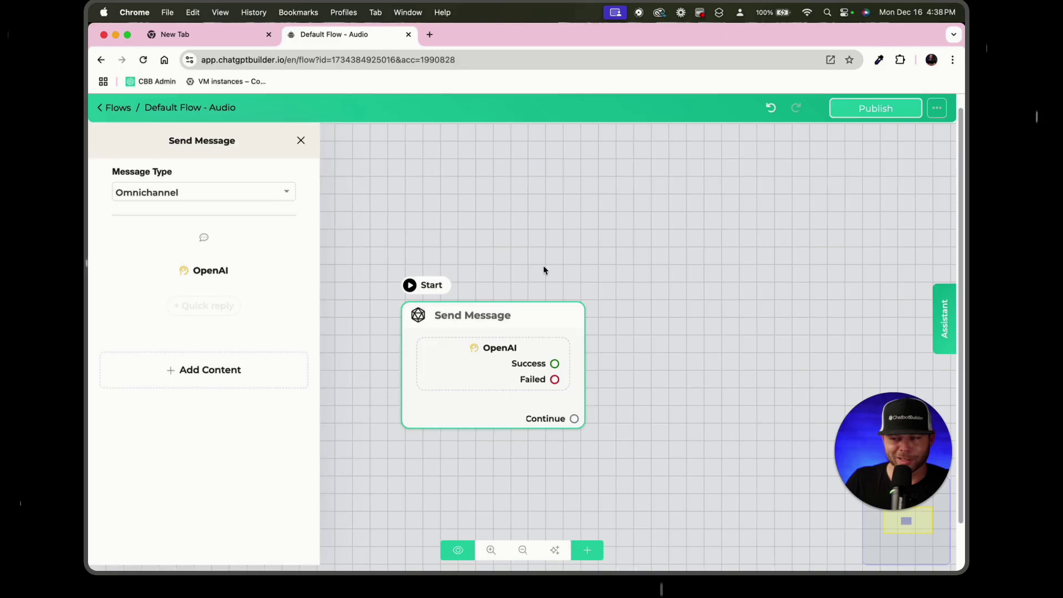
Create a linked Send Message #1 step holding an OpenAI action.
left_click(540, 271)
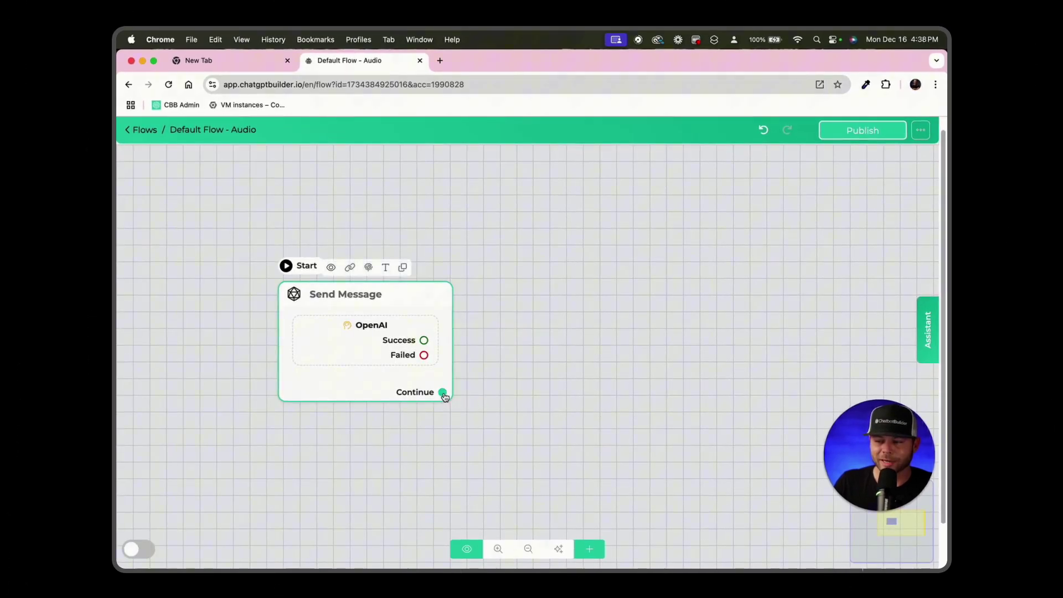
left_click_drag(444, 398, 515, 310)
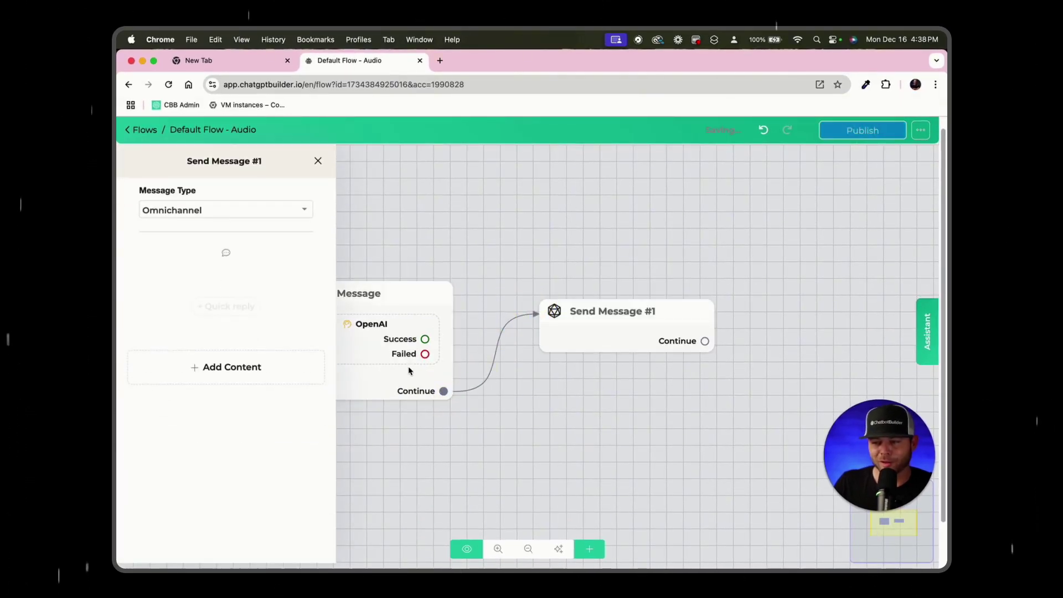
left_click(261, 369)
left_click(196, 338)
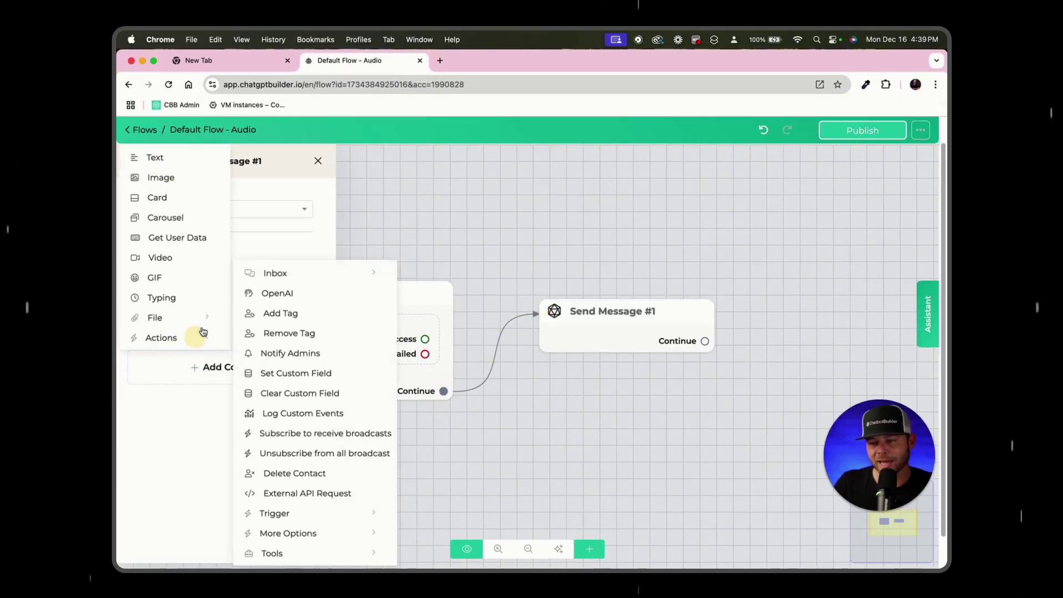
left_click(298, 294)
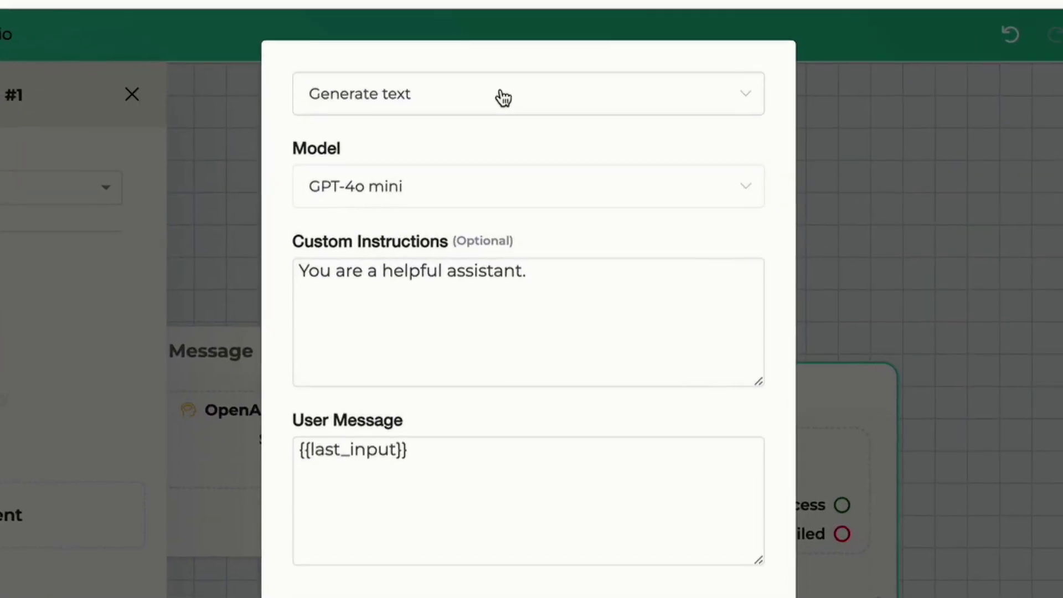
Make the action Convert text to speech, speaking the {{default_reply}} variable.
left_click(519, 160)
scroll(570, 224, "down", 1)
scroll(624, 217, "down", 1)
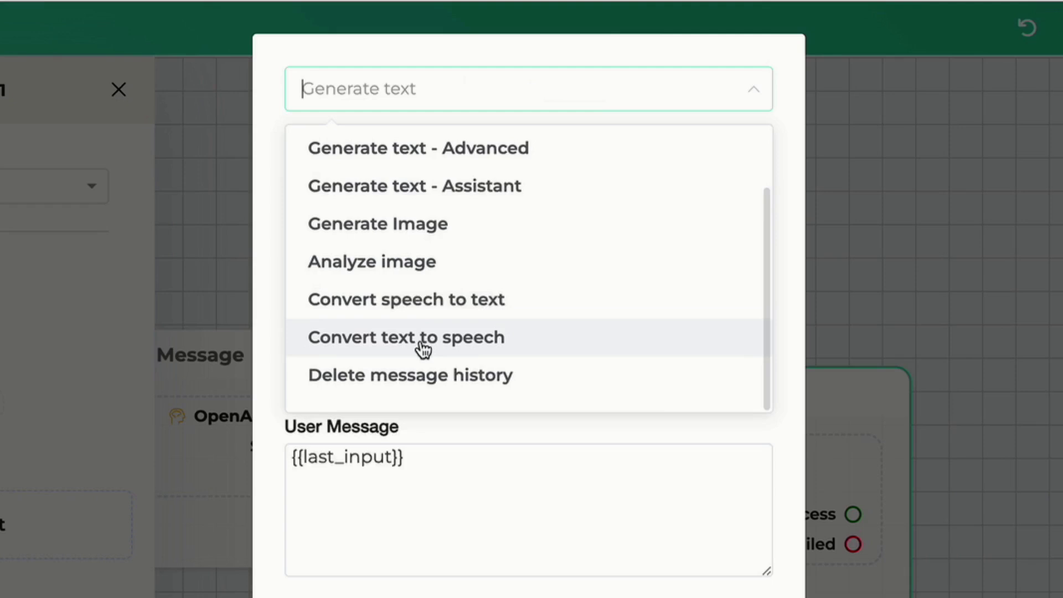
left_click(422, 349)
left_click(420, 185)
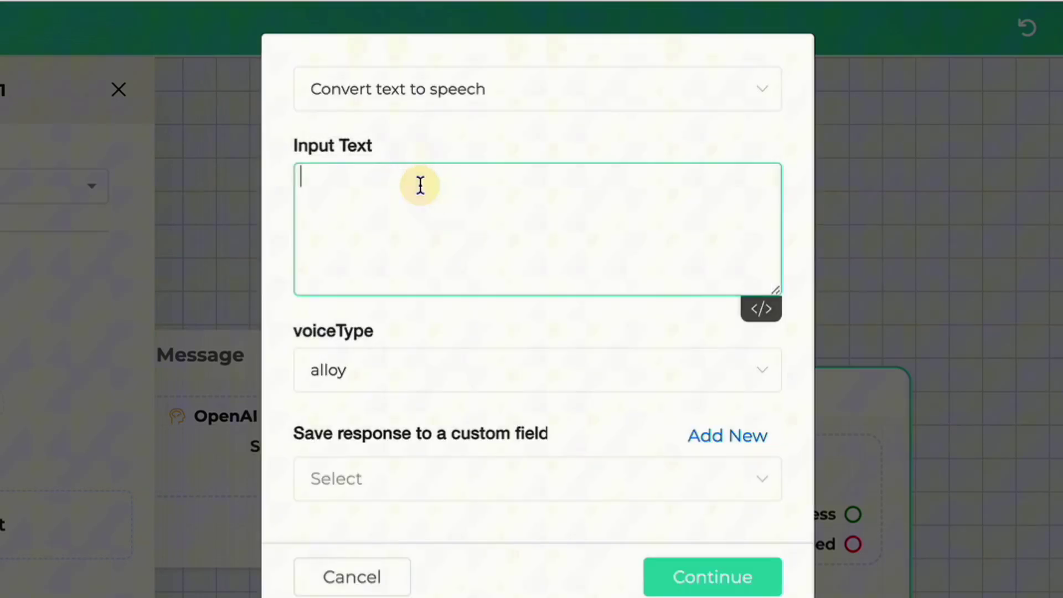
type("{de")
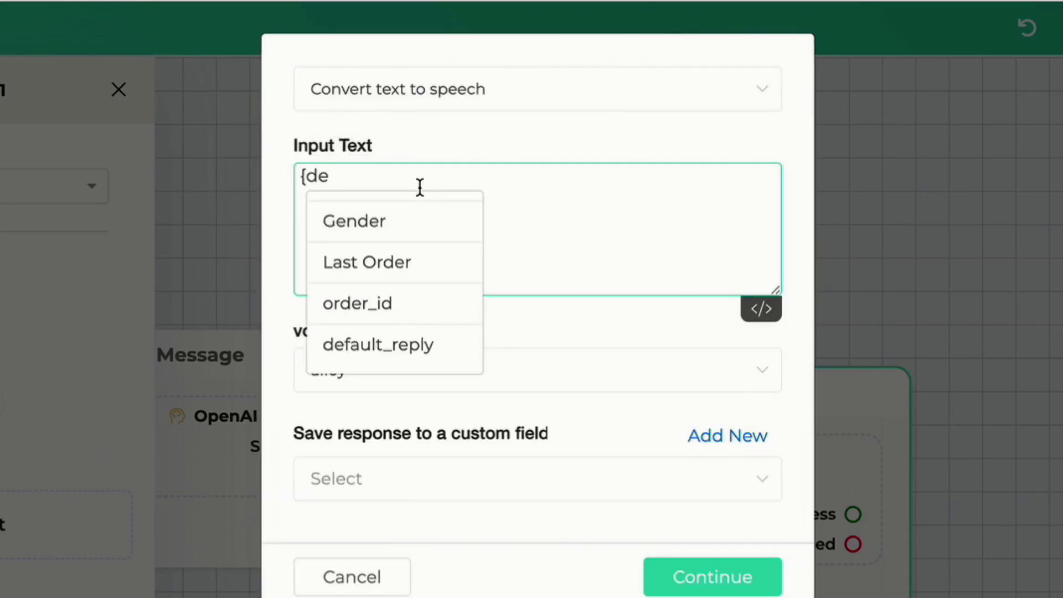
left_click(428, 356)
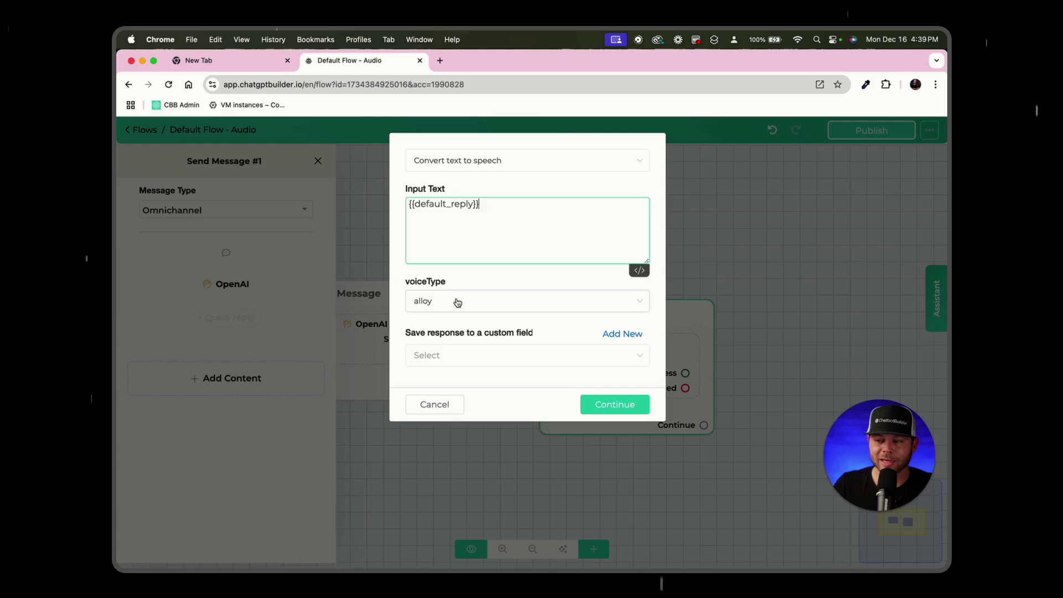
Use the nova voice and save the audio to a new default_audio_reply field.
left_click(458, 301)
left_click(471, 408)
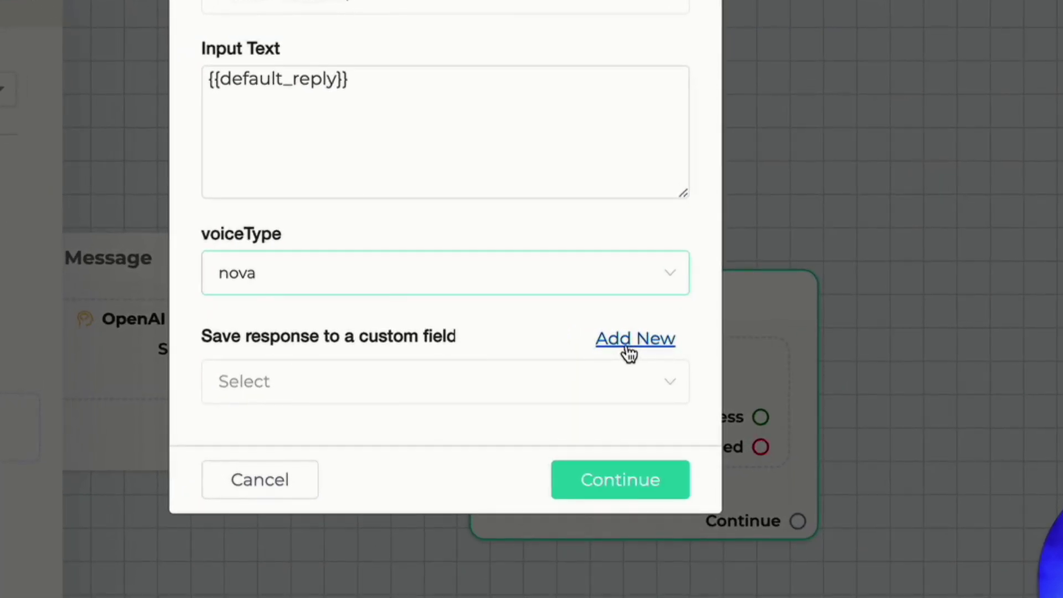
left_click(629, 354)
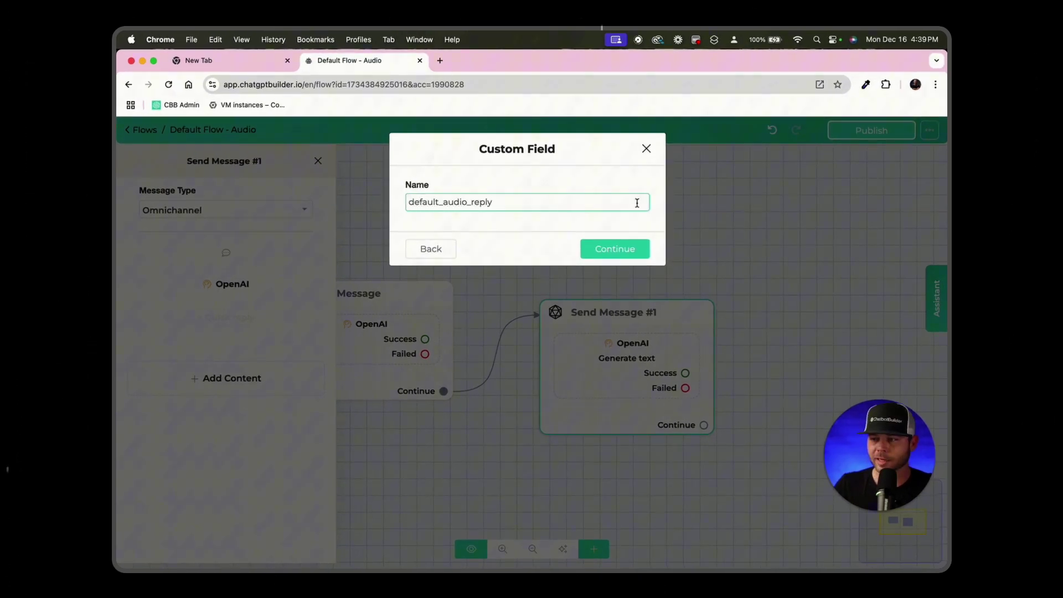
left_click(620, 249)
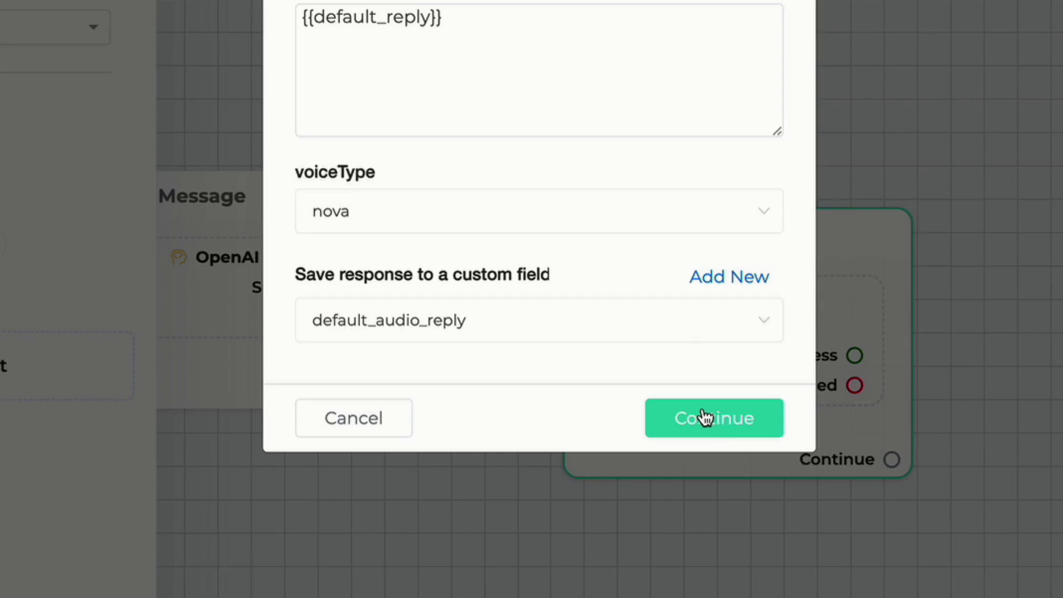
left_click(714, 419)
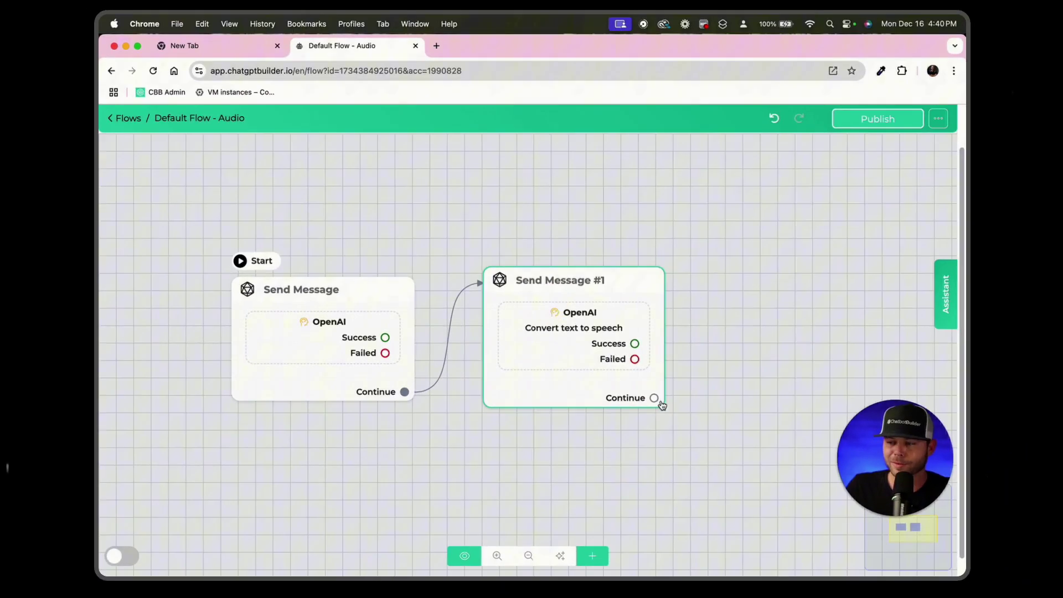
Add a linked Send Message #2 with an Audio item linked to {{default_audio_reply}}.
left_click_drag(650, 399, 696, 404)
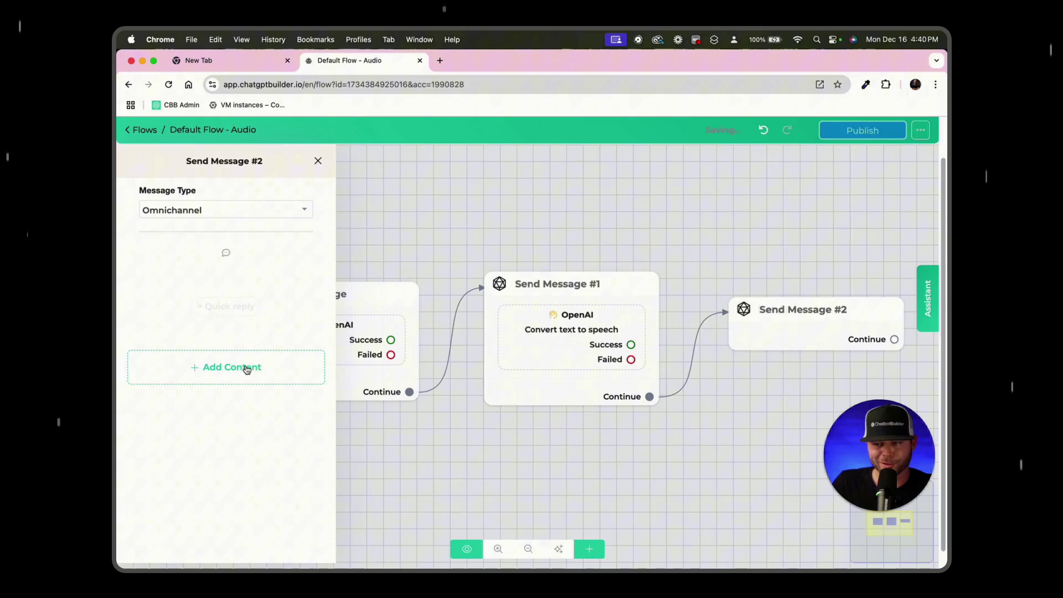
left_click(247, 368)
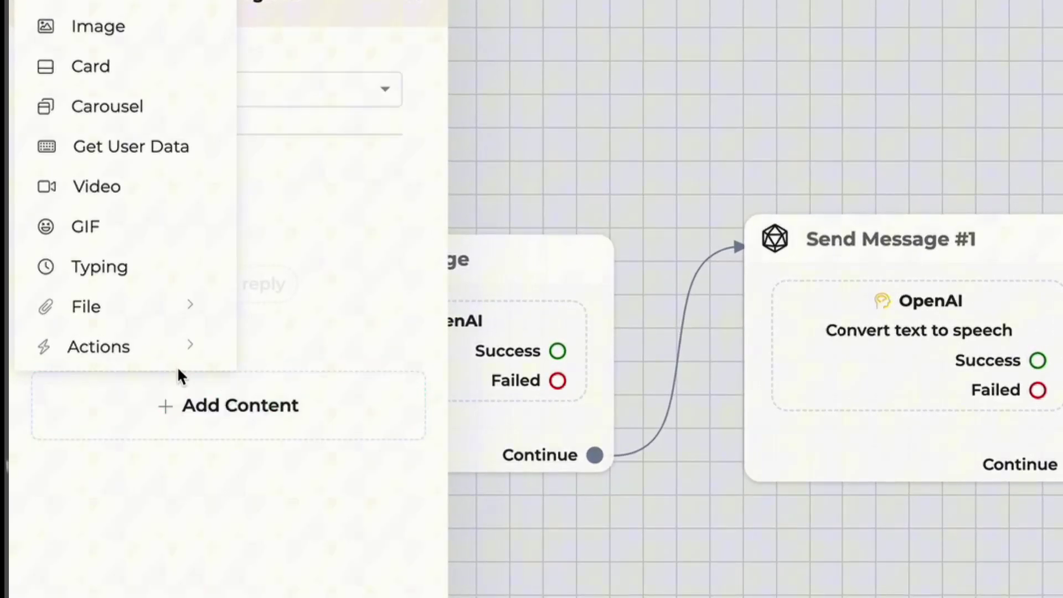
mouse_move(171, 310)
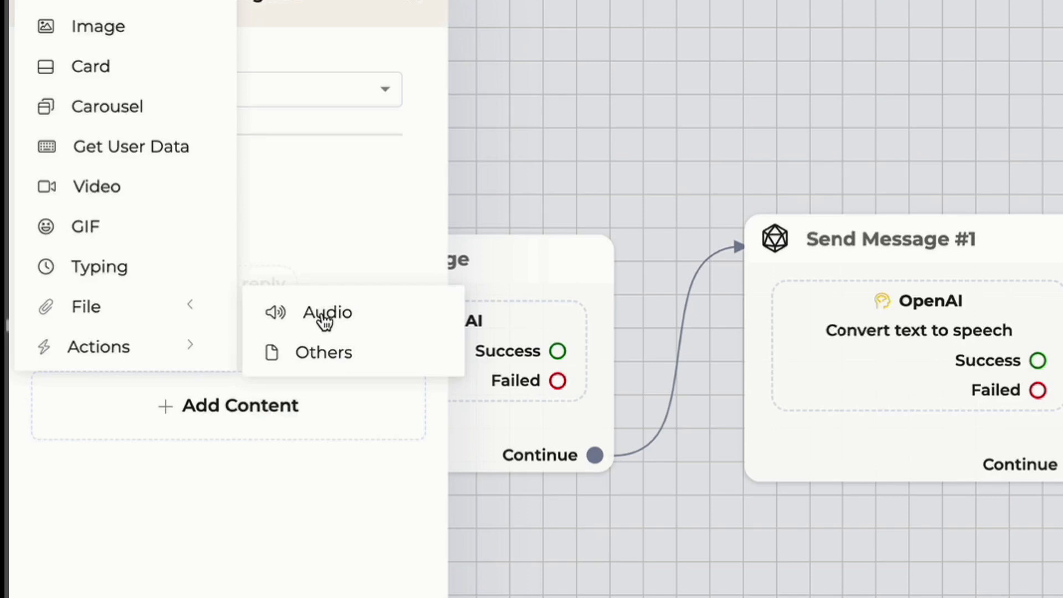
left_click(325, 316)
left_click(299, 333)
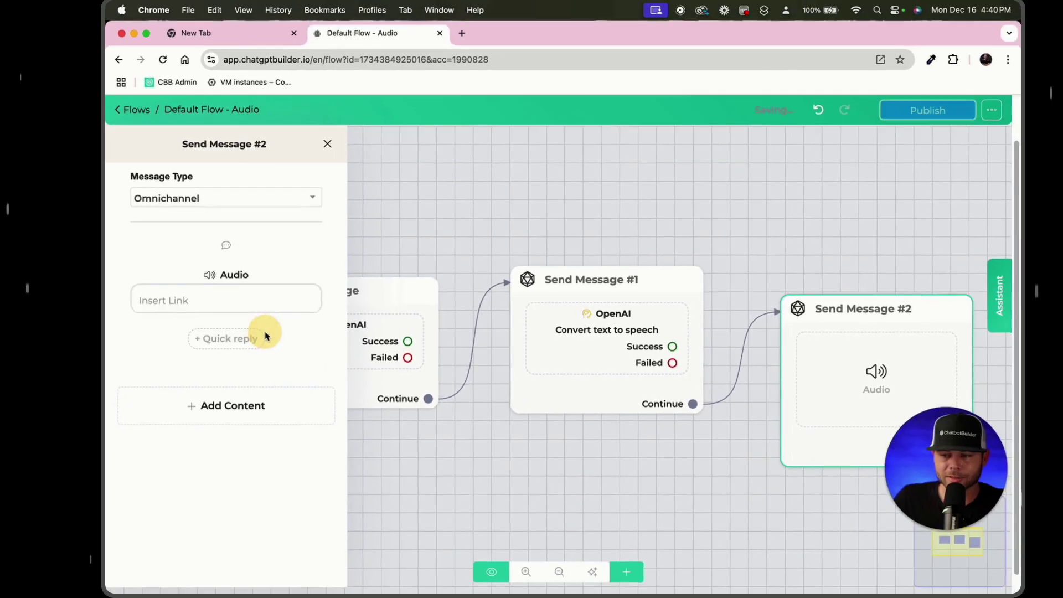
left_click(261, 301)
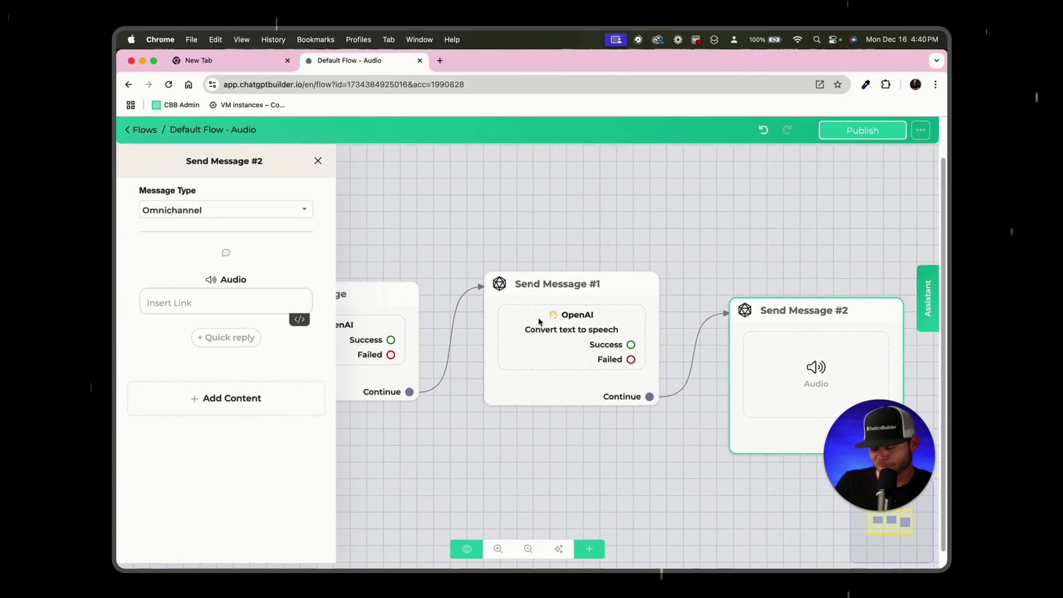
type("{")
scroll(233, 377, "down", 5)
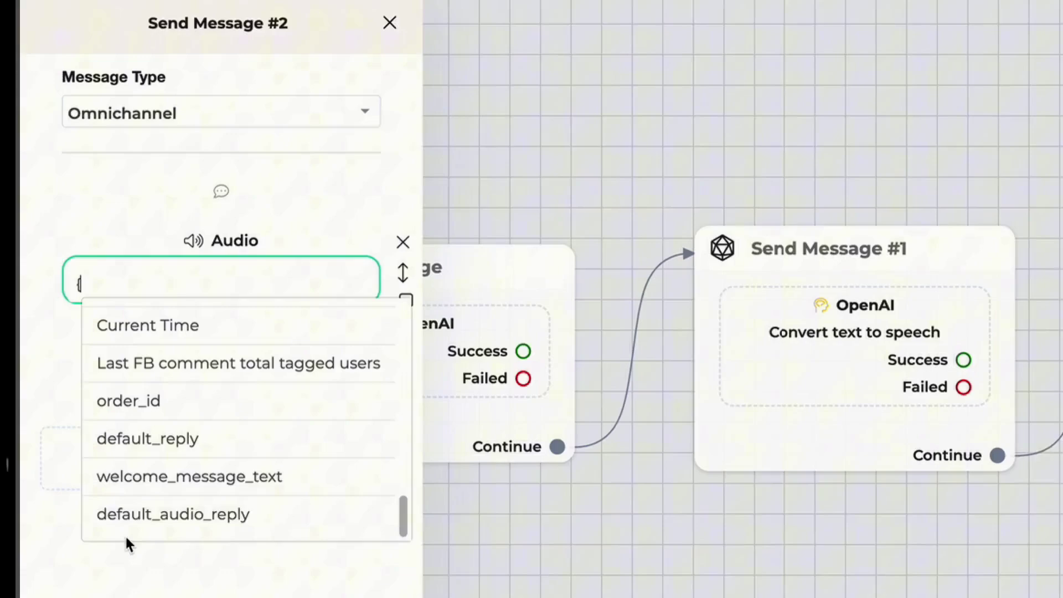
left_click(249, 433)
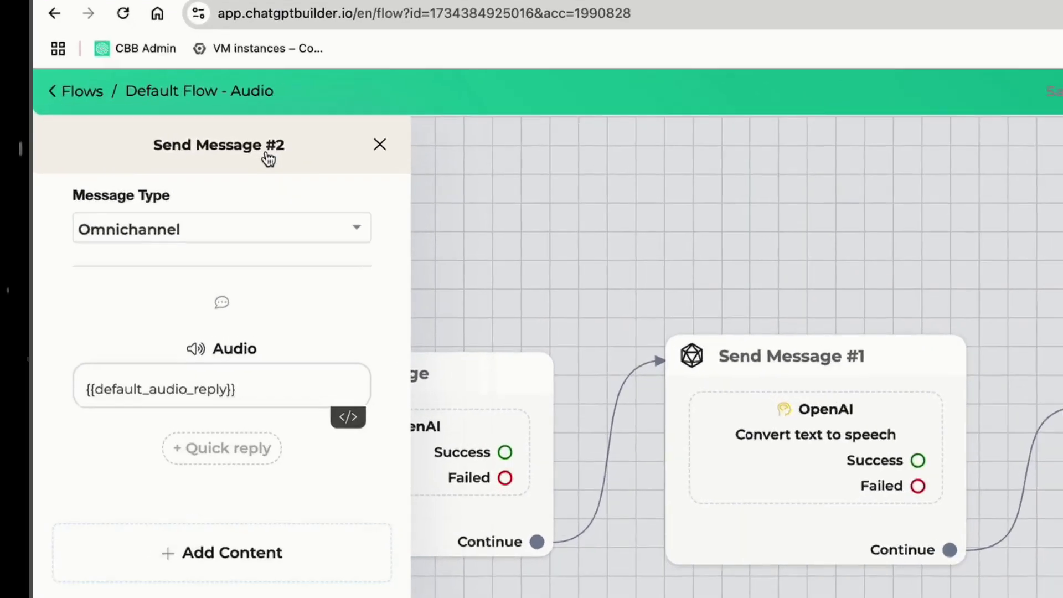
Rename Send Message #2 to 'Send the Audio' and Send Message #1 to 'Generate the Audio Reply'.
left_click(274, 1)
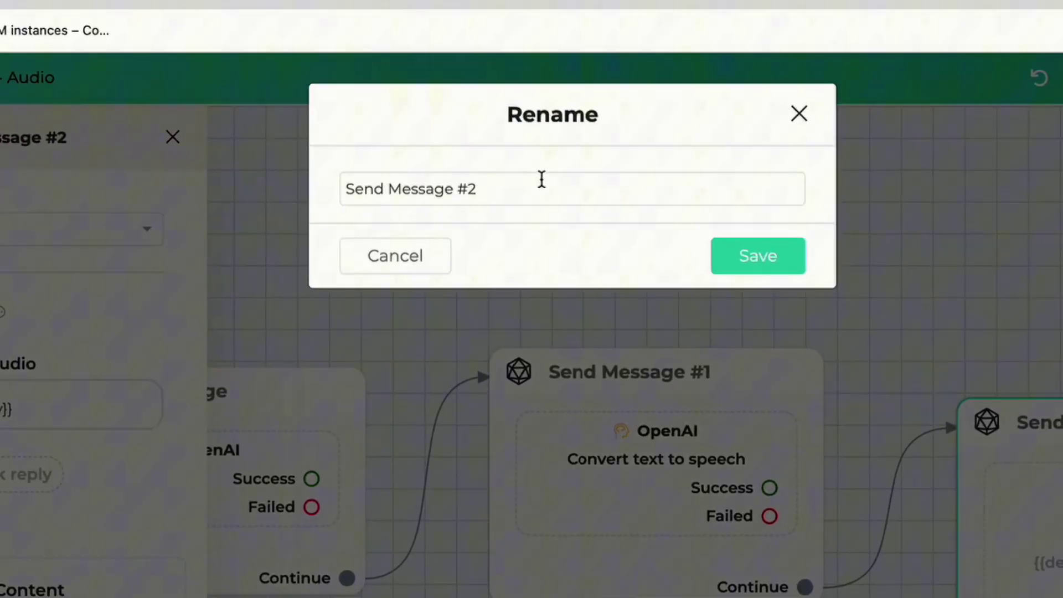
left_click_drag(789, 190, 578, 183)
type("Send the Audio")
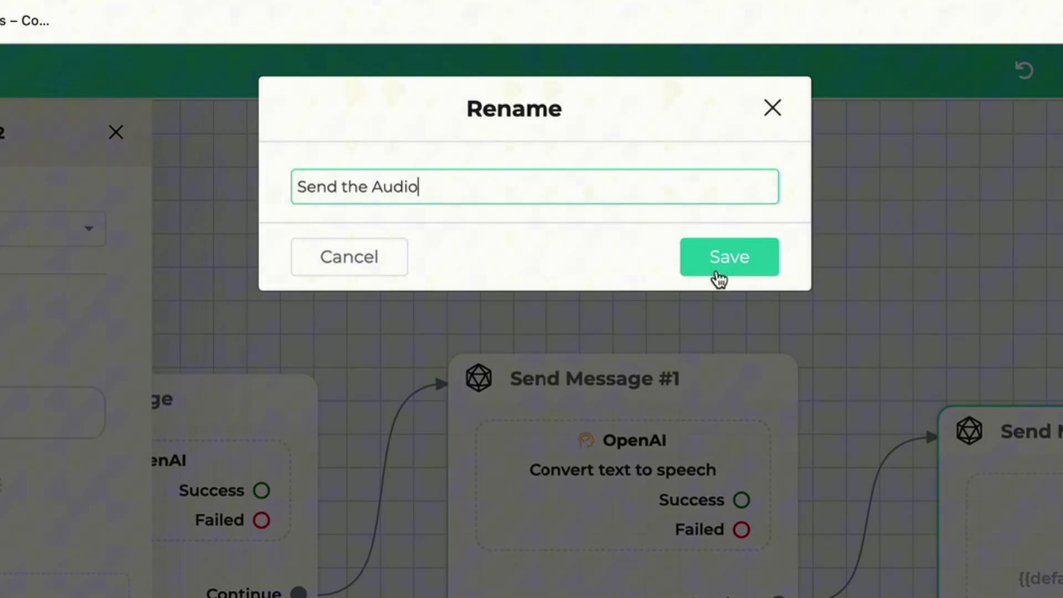
left_click(749, 265)
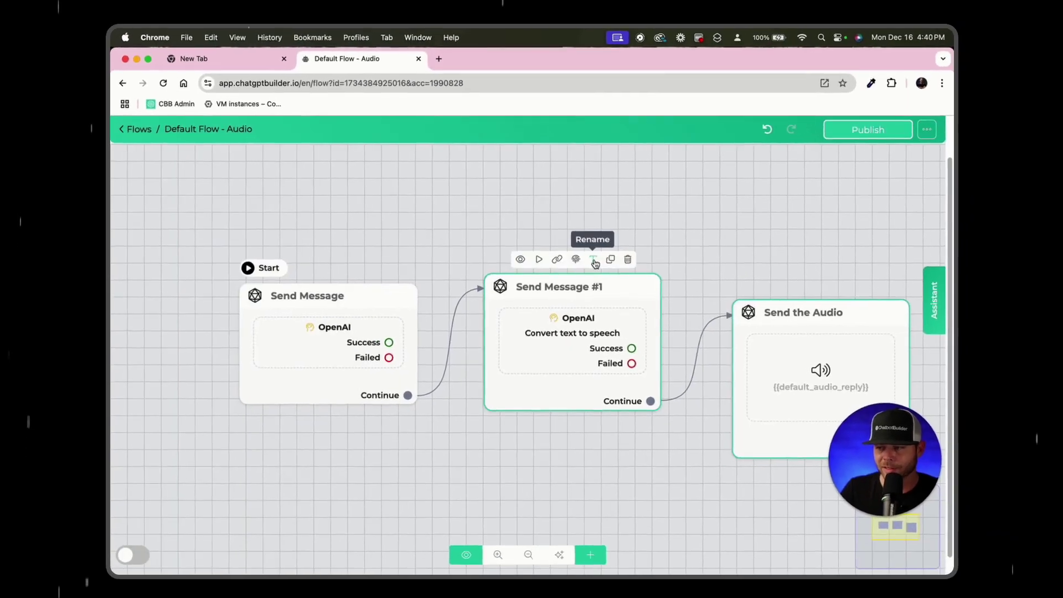
left_click(596, 258)
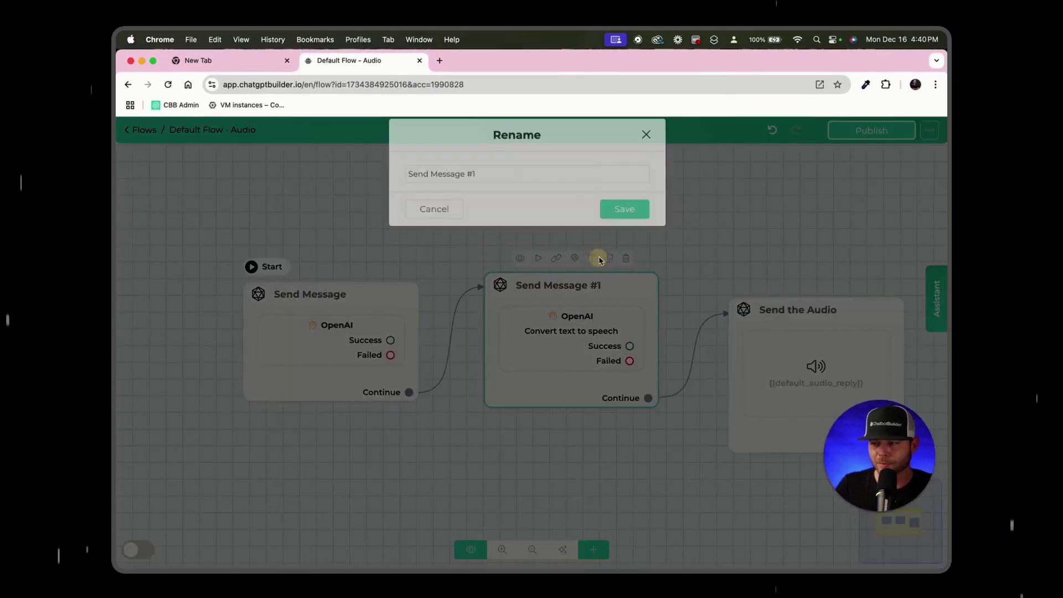
left_click_drag(517, 178, 356, 190)
type("Generate")
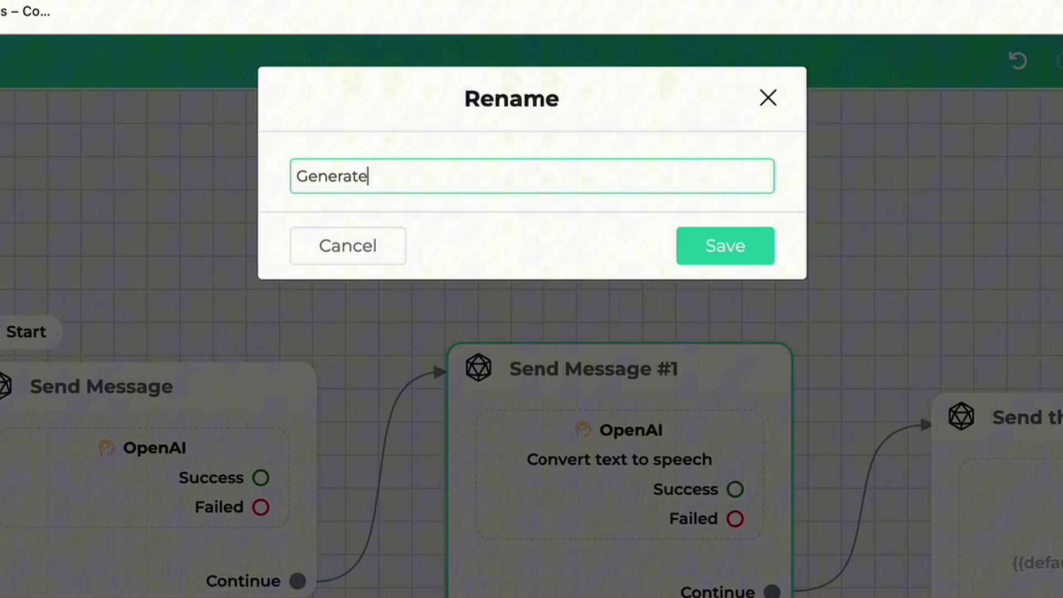
type(" the a Audio Reply")
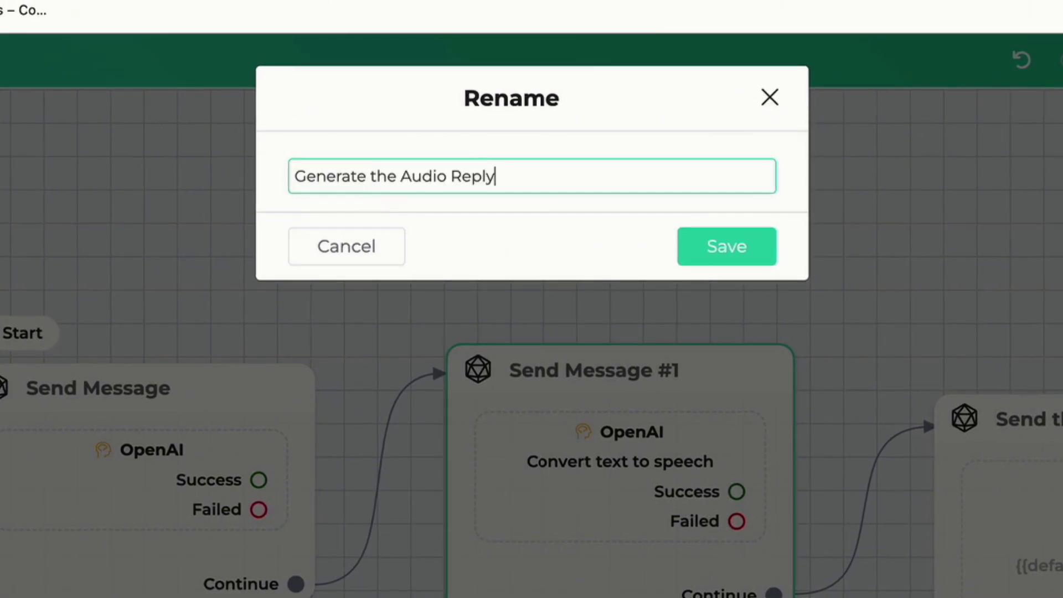
key("Return")
Rename the first step 'Generate the Text Reply' and move the steps closer together.
left_click(353, 270)
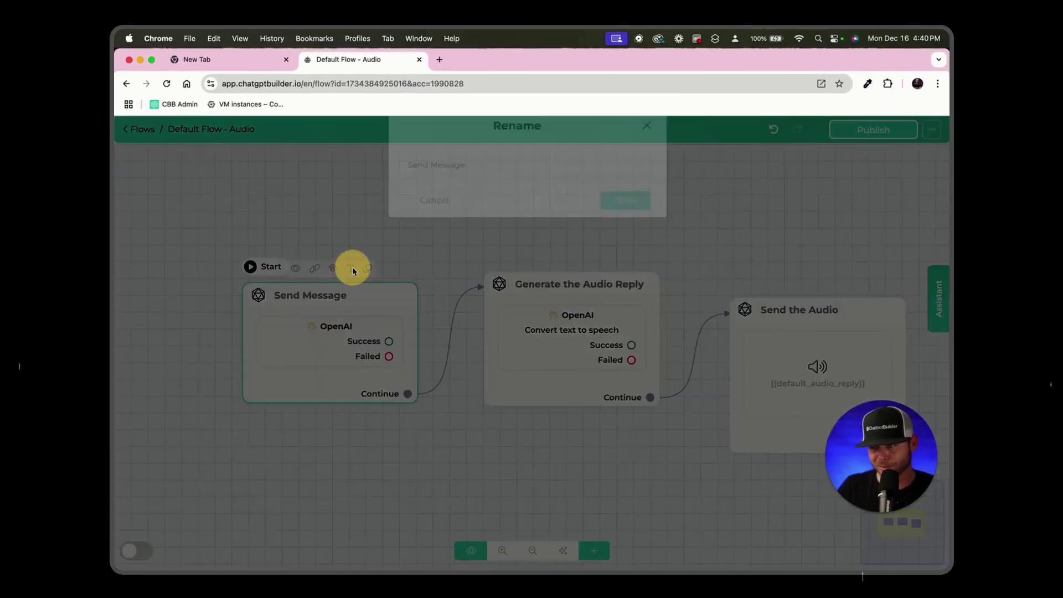
type("Generate the the Audio Reply")
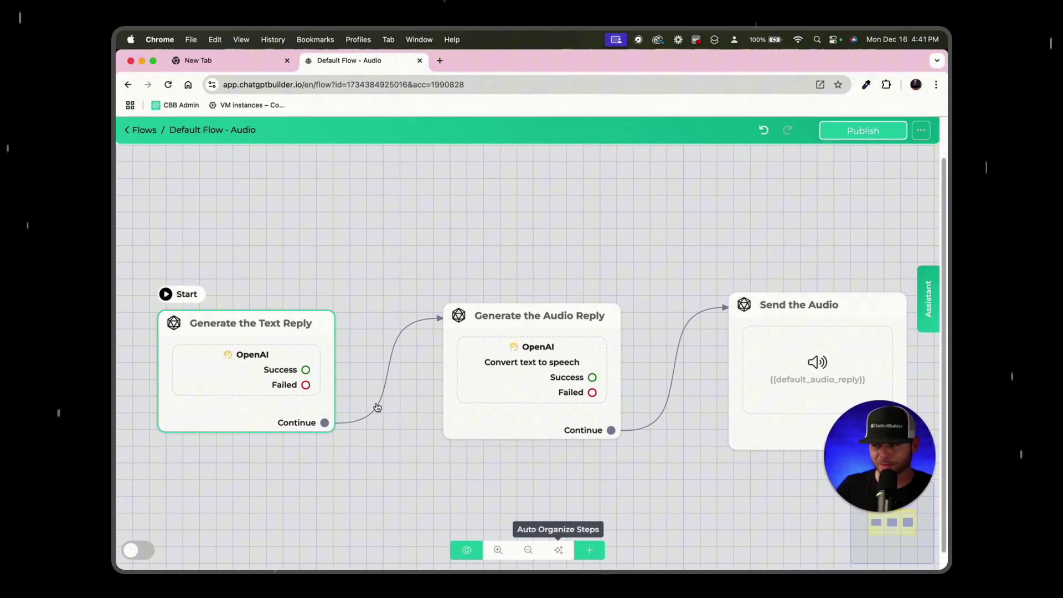
left_click_drag(515, 366, 456, 366)
left_click_drag(786, 363, 673, 363)
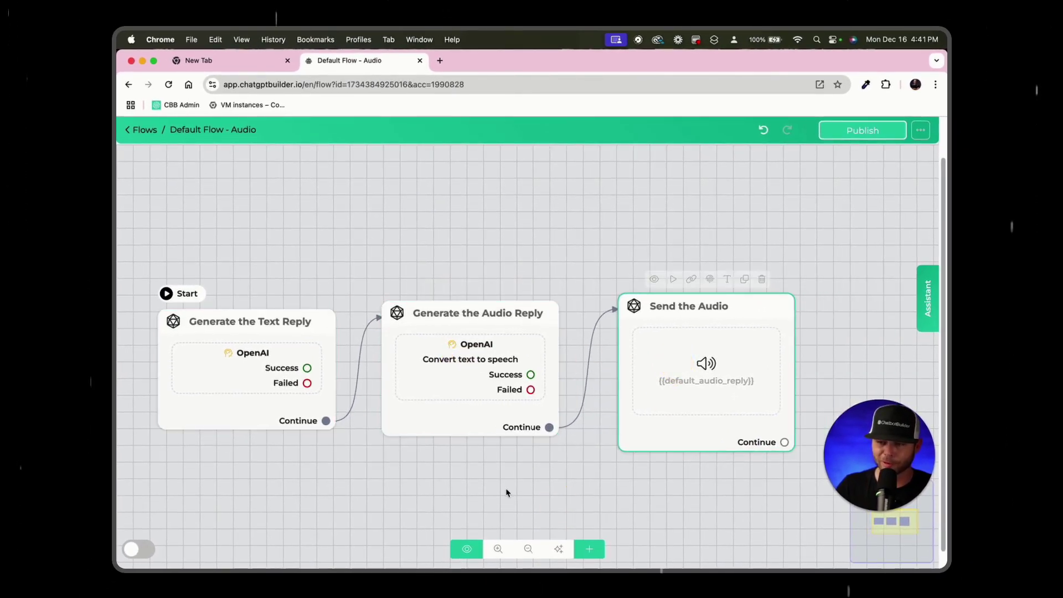
Publish the flow, then save Default Reply - Audio as the bot's Default Flow in Settings.
left_click(857, 135)
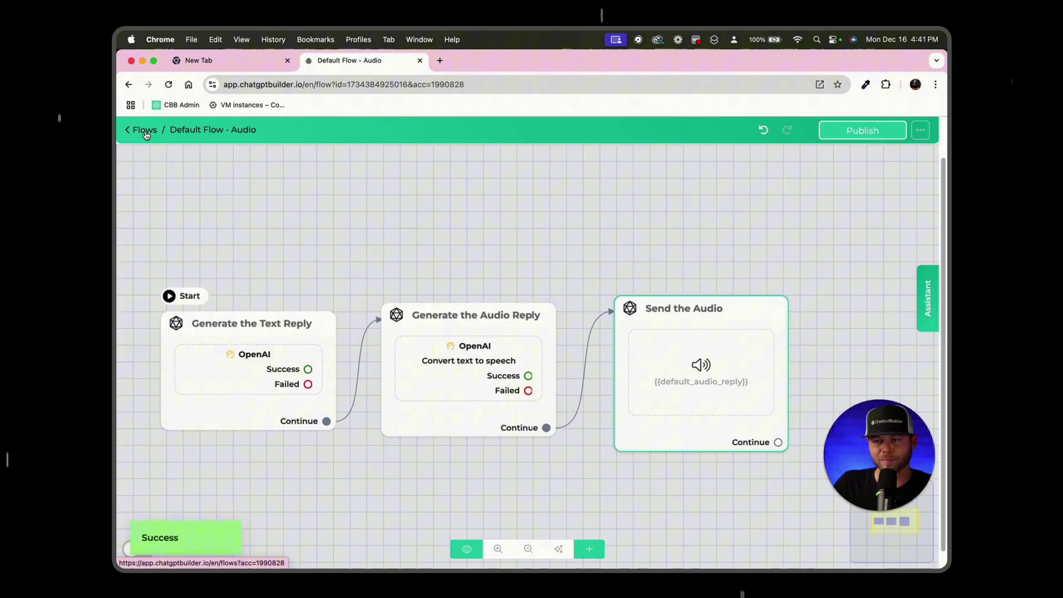
left_click(145, 130)
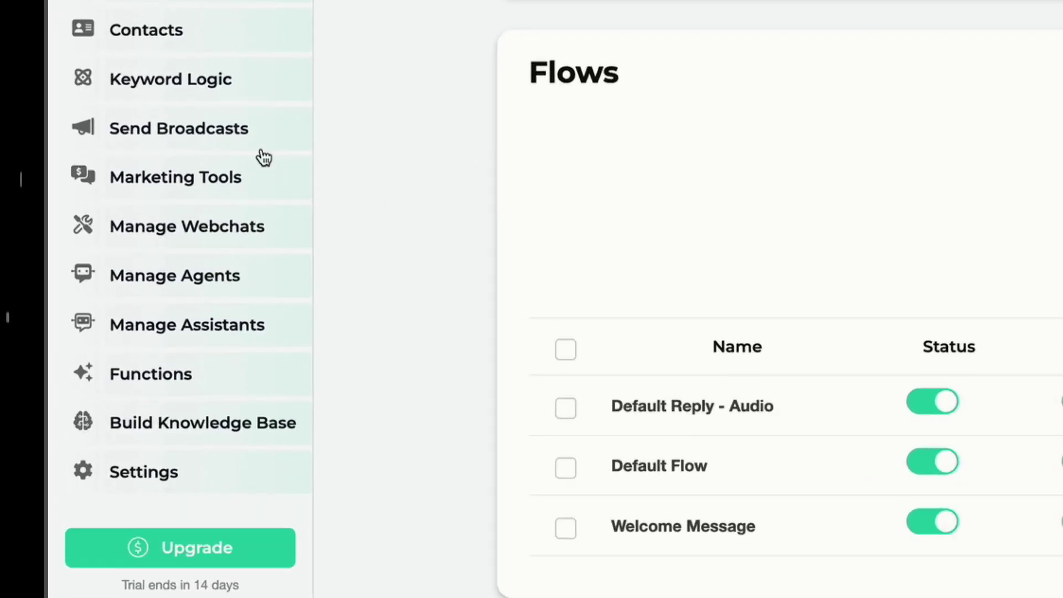
left_click(146, 474)
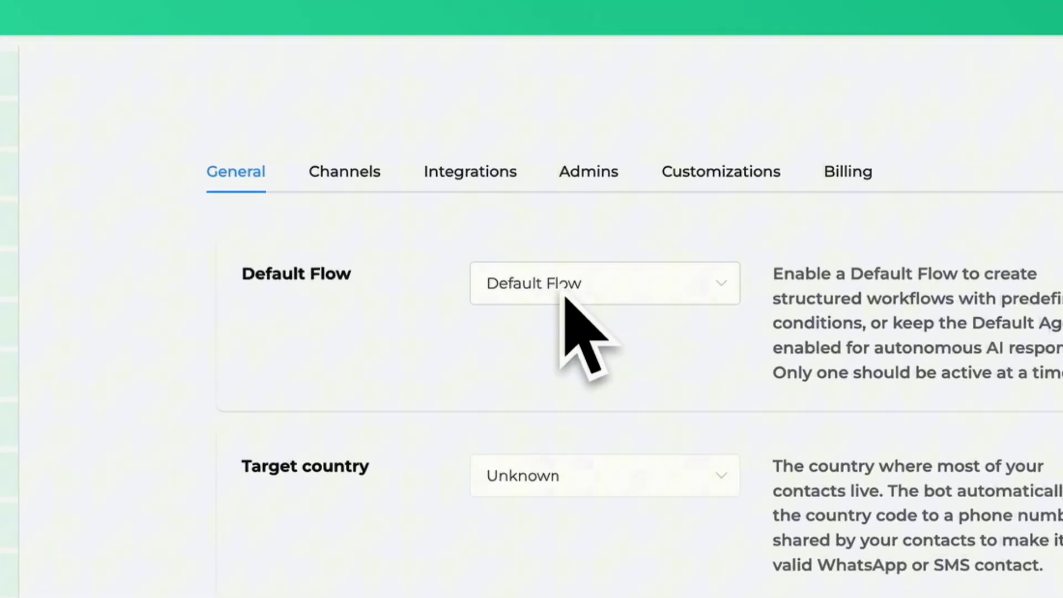
left_click(575, 297)
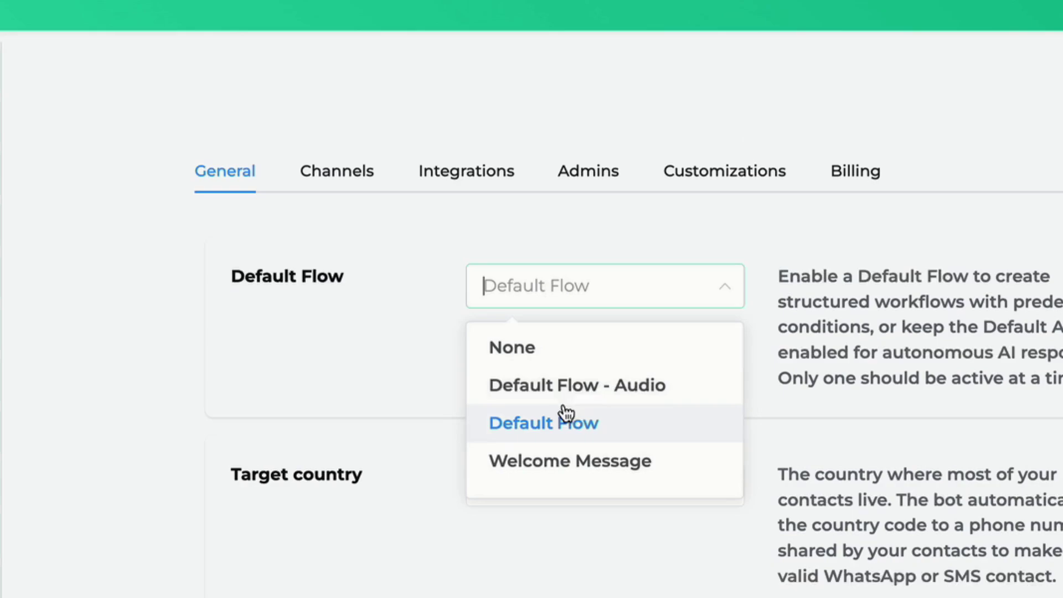
left_click(584, 395)
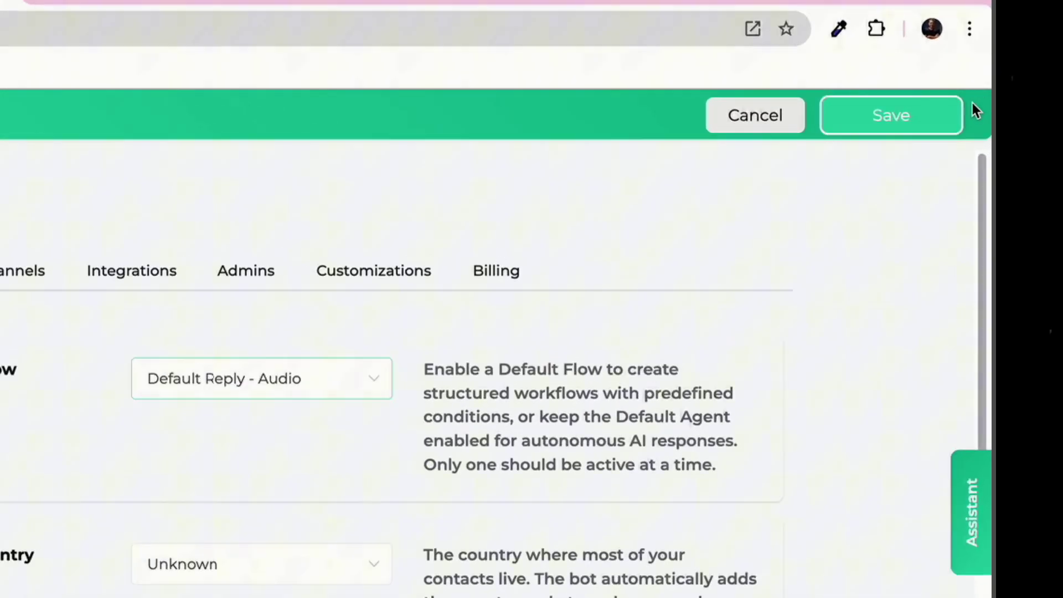
left_click(994, 97)
left_click(51, 241)
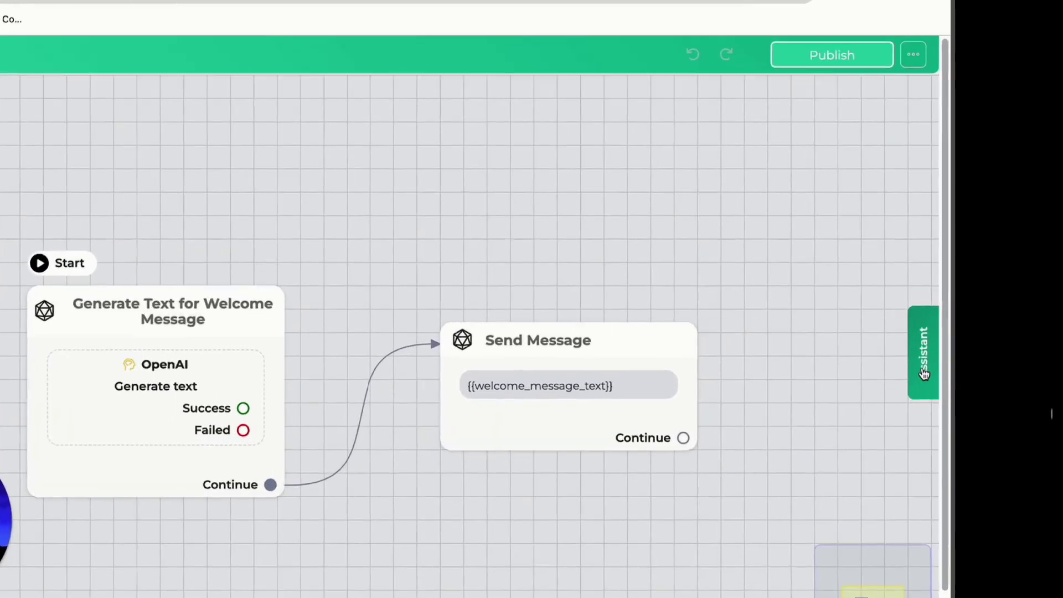
Preview the bot and send two test messages, including 'thanks', receiving spoken audio replies.
left_click(928, 349)
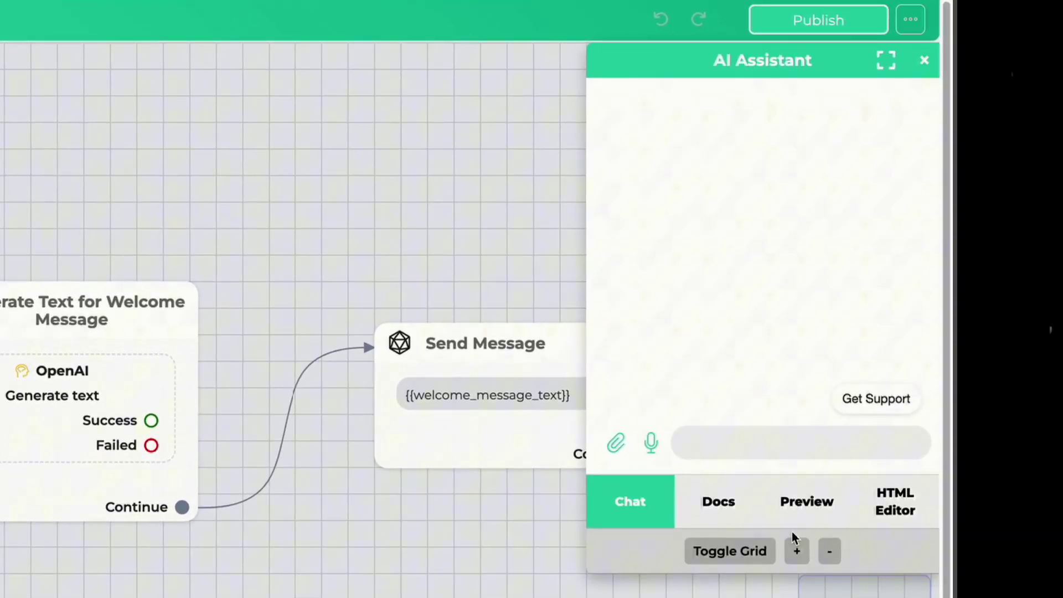
left_click(856, 439)
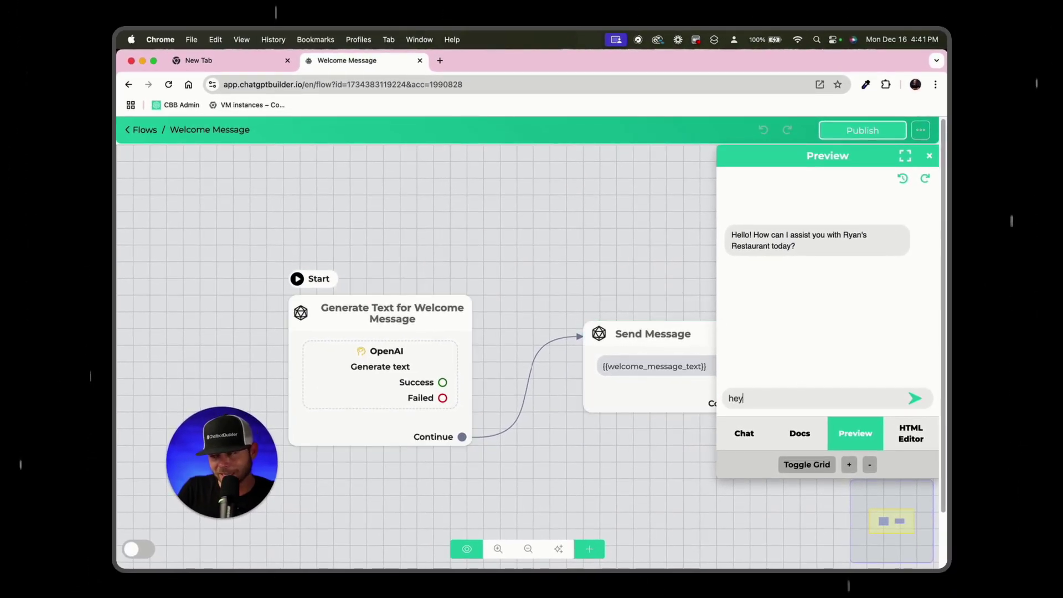
type("s?")
key("Return")
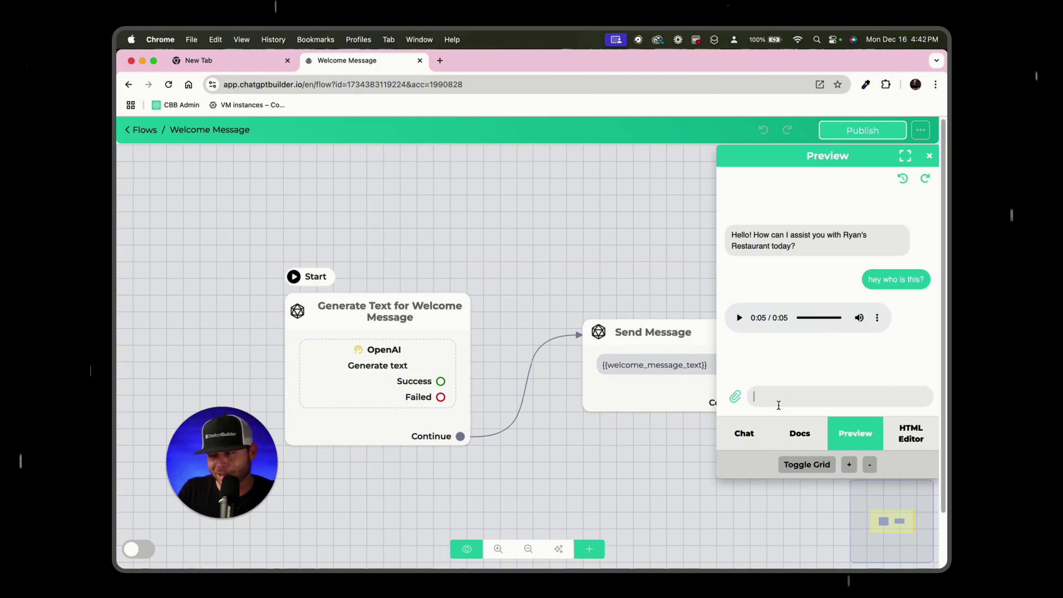
key("Return")
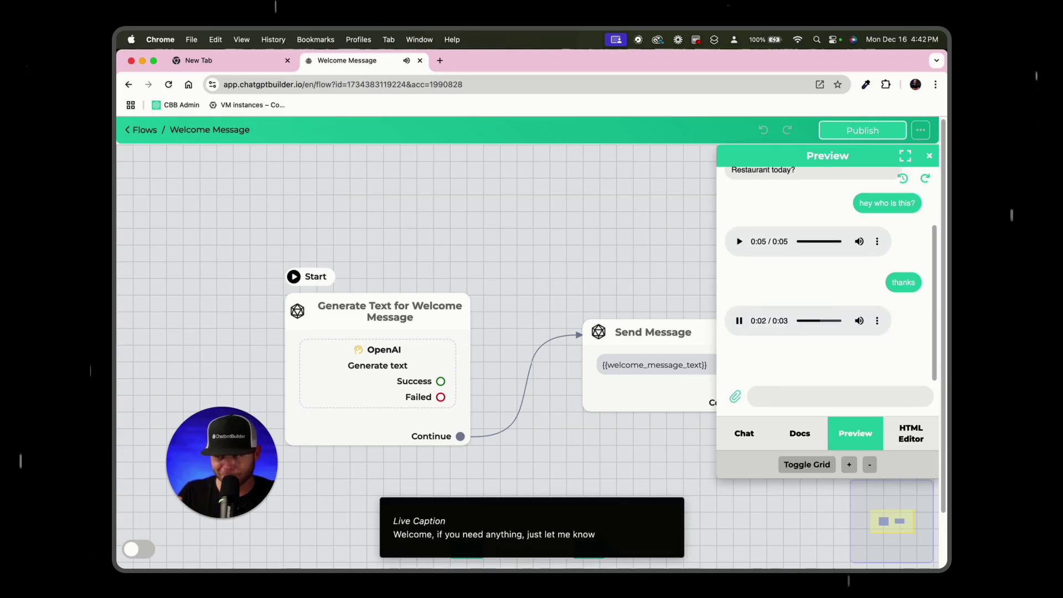
Set the bot's Default Flow to None in General settings.
left_click(145, 131)
left_click(166, 472)
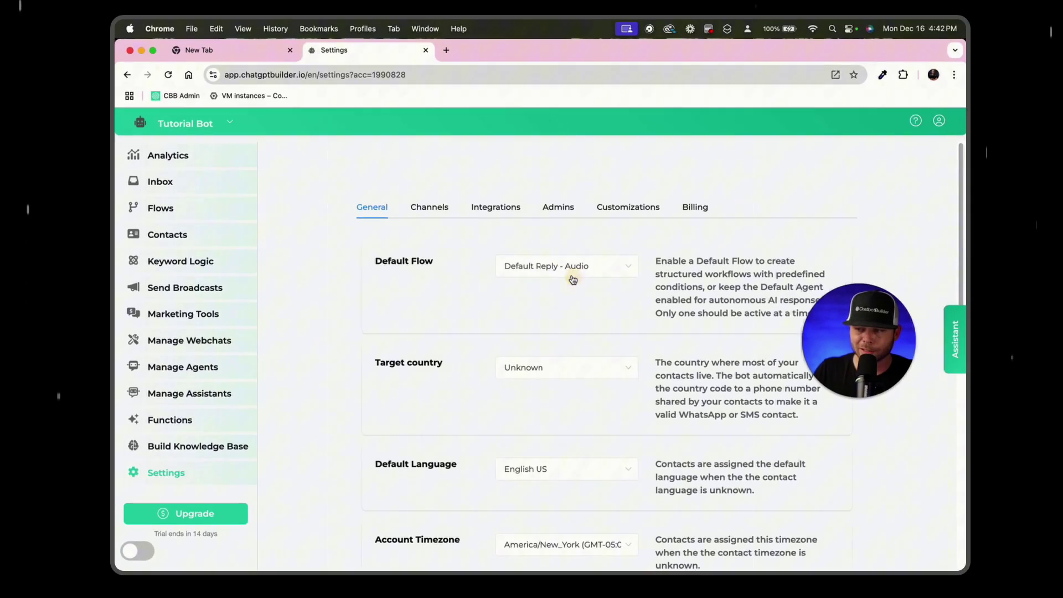
left_click(687, 201)
left_click(690, 240)
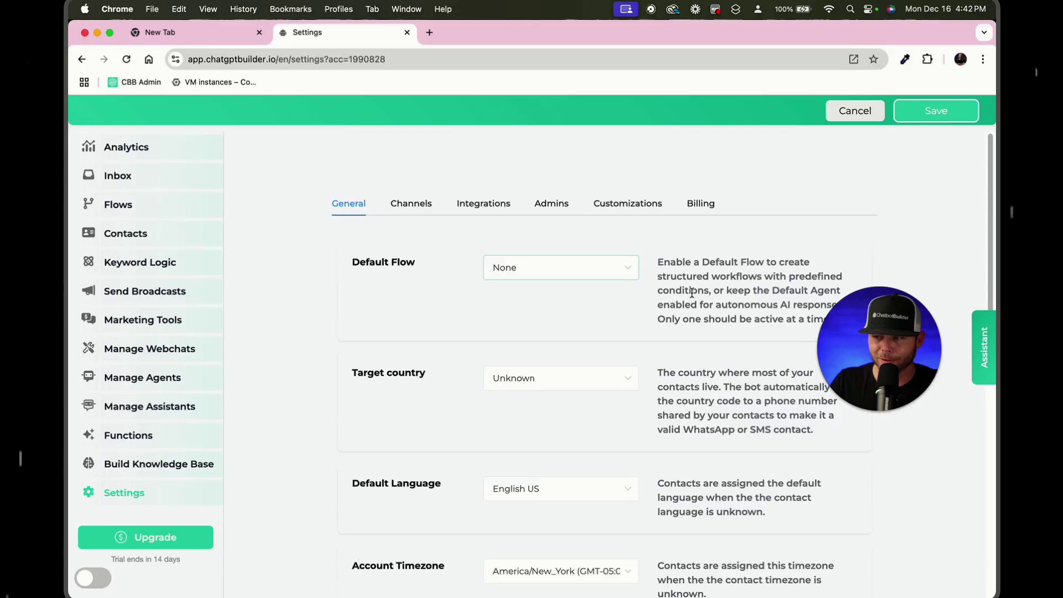
Enable the OpenAI Default Agent with automatic voice responses in Female - Nova and save.
left_click(444, 128)
left_click(488, 344)
scroll(491, 335, "down", 2)
scroll(491, 335, "down", 3)
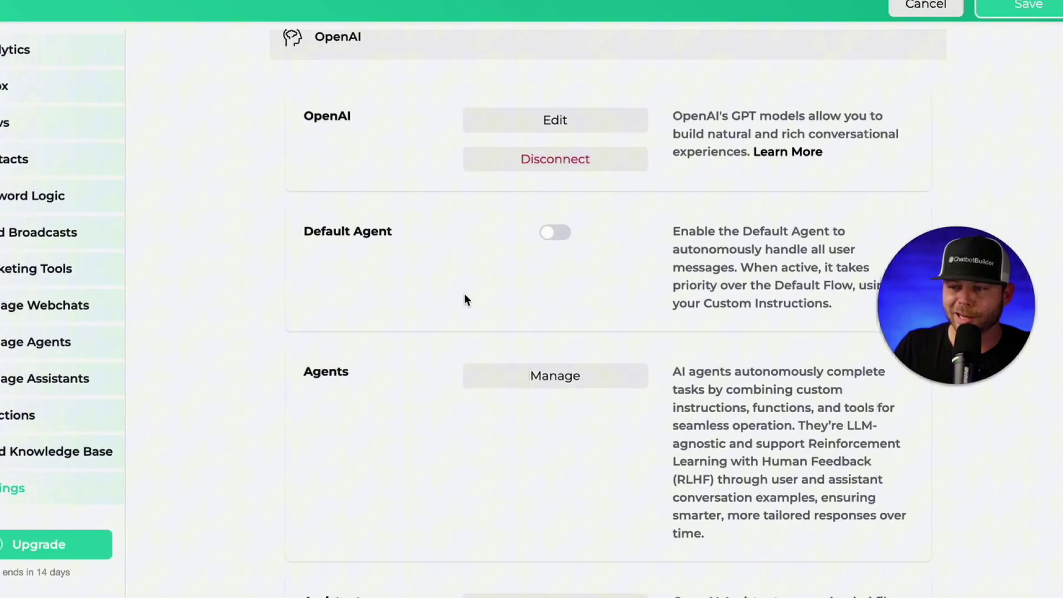
left_click(559, 287)
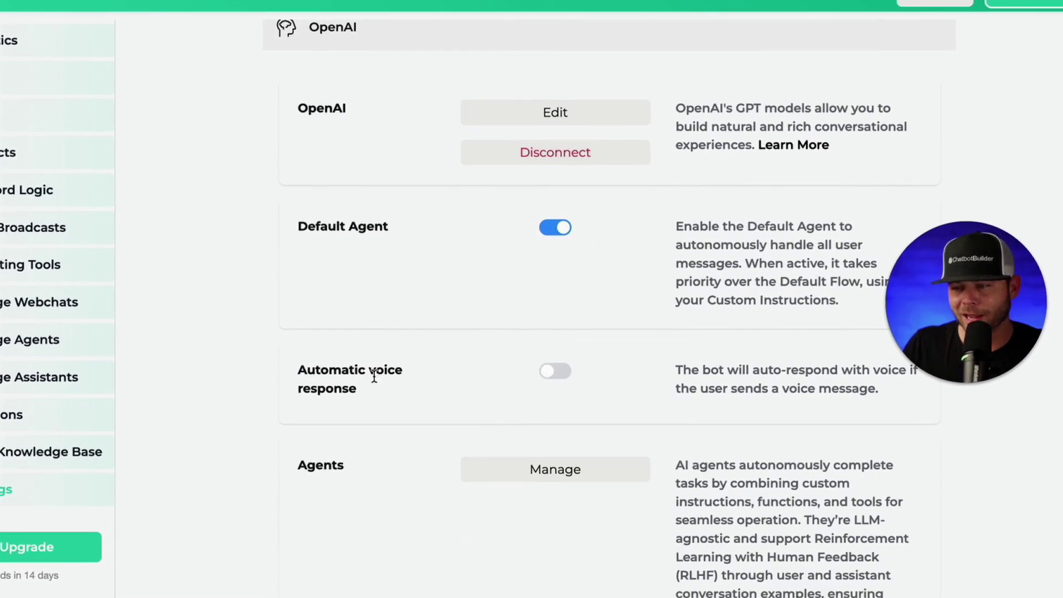
left_click(559, 376)
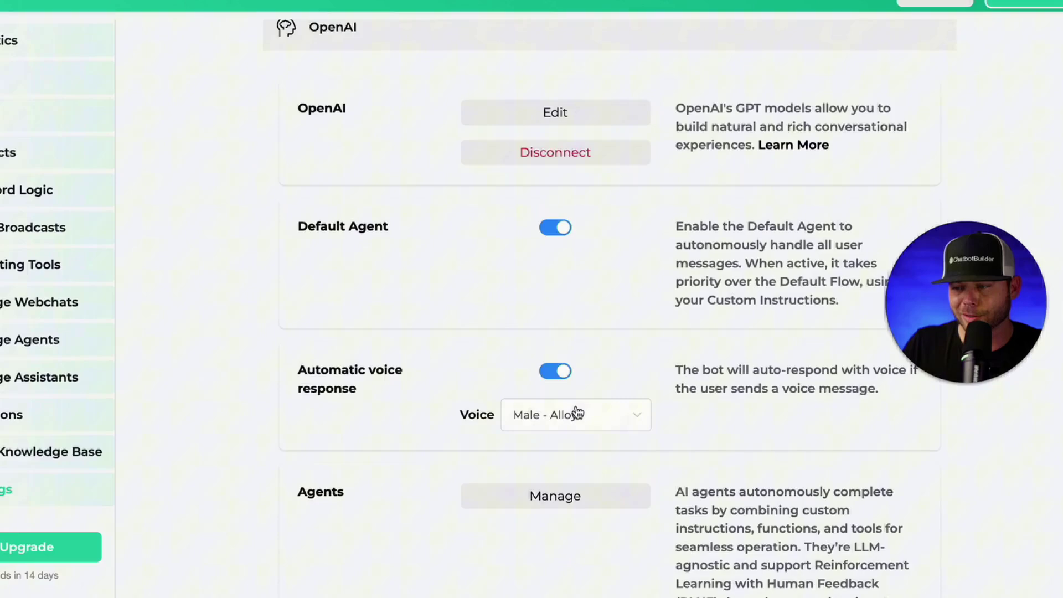
left_click(575, 412)
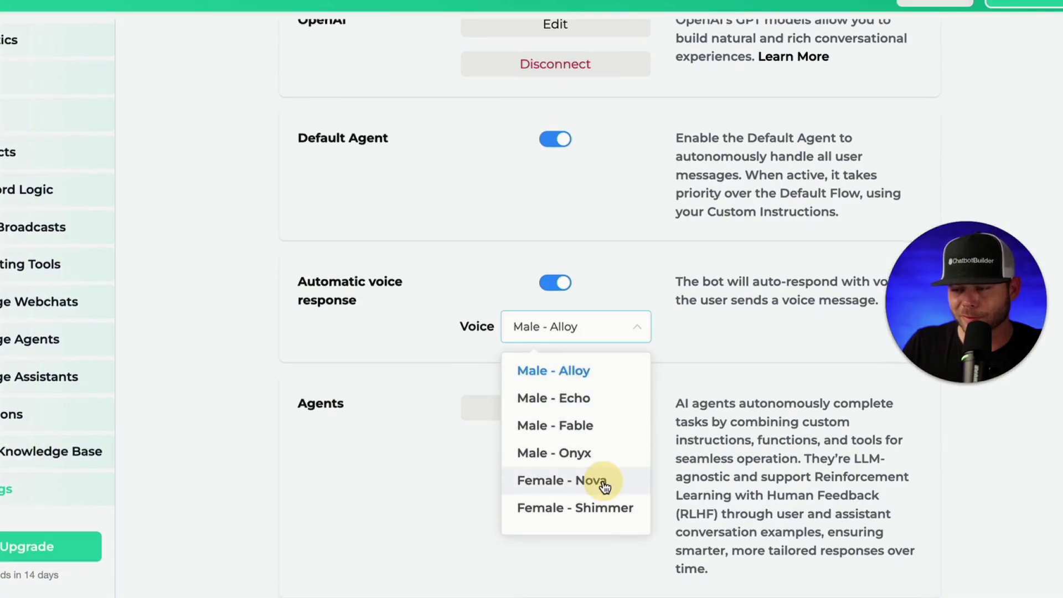
left_click(600, 481)
left_click(900, 129)
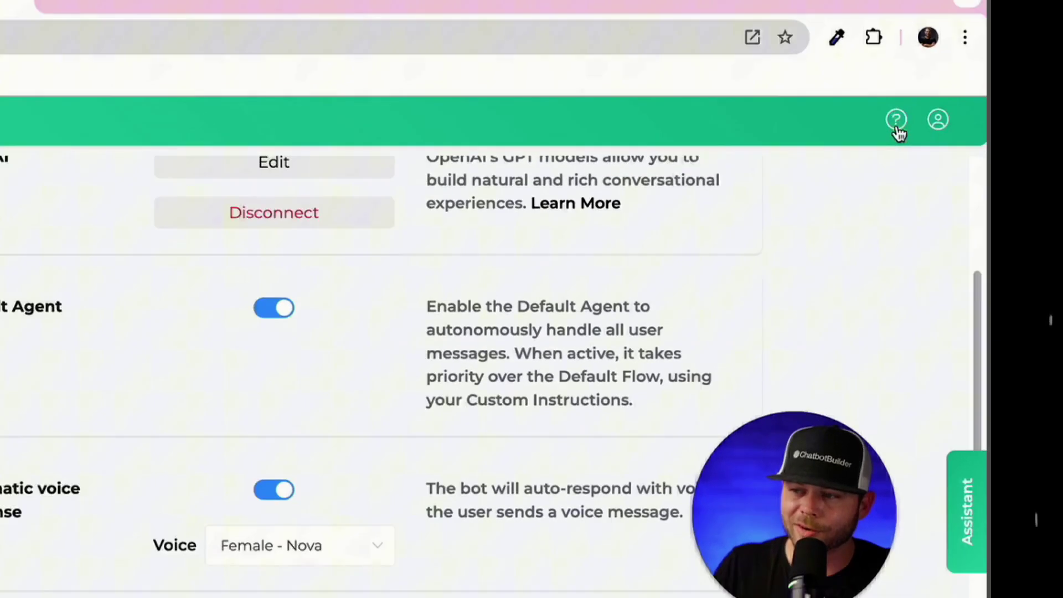
left_click(184, 217)
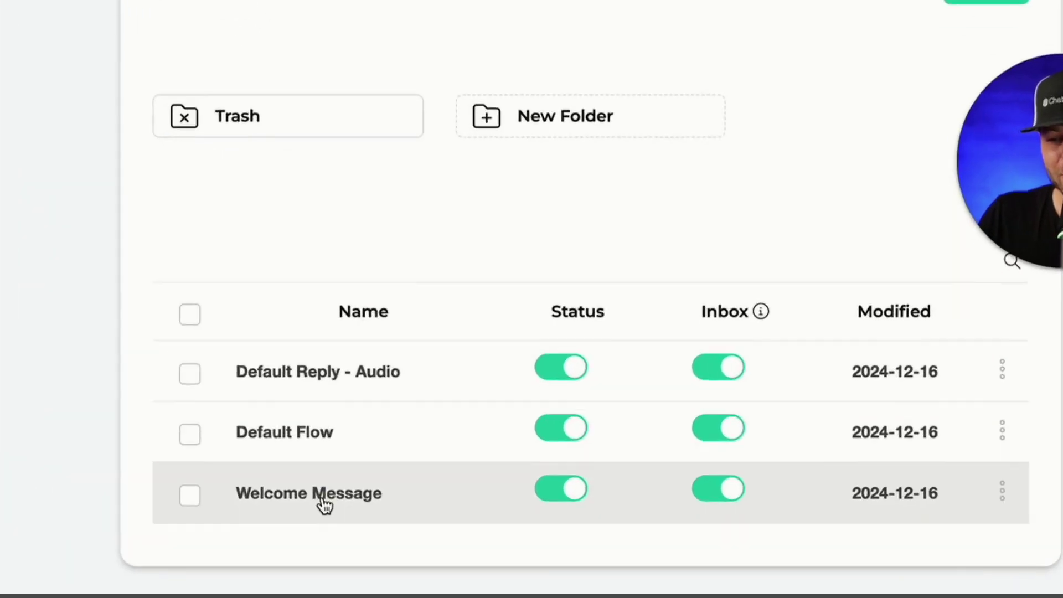
Preview the Welcome Message flow, send 'hey how are you?', read the reply, then close the preview.
left_click(471, 529)
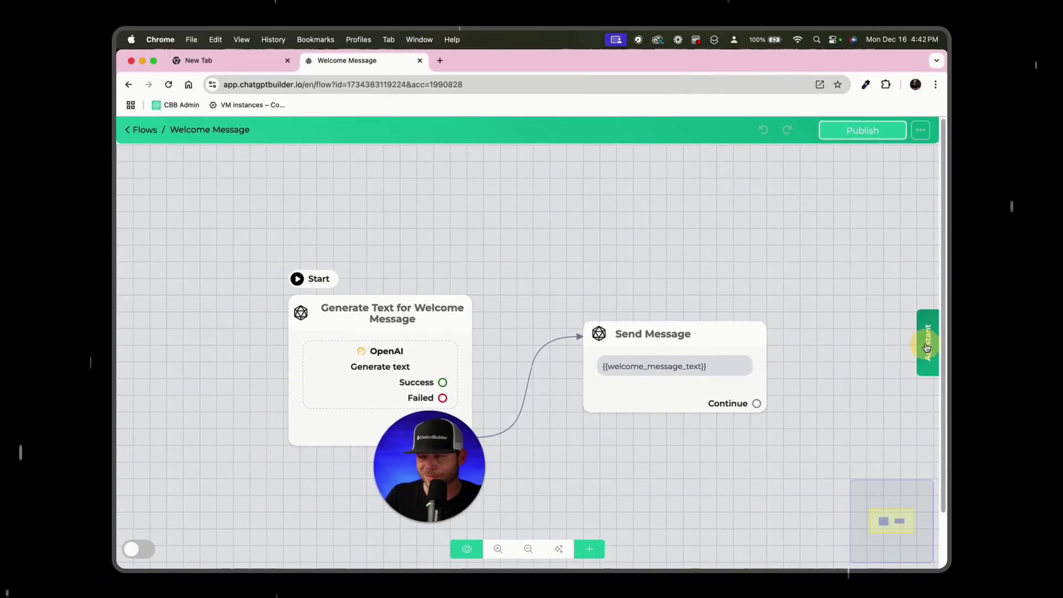
left_click(928, 342)
left_click(856, 433)
left_click(800, 400)
type("hey how ar")
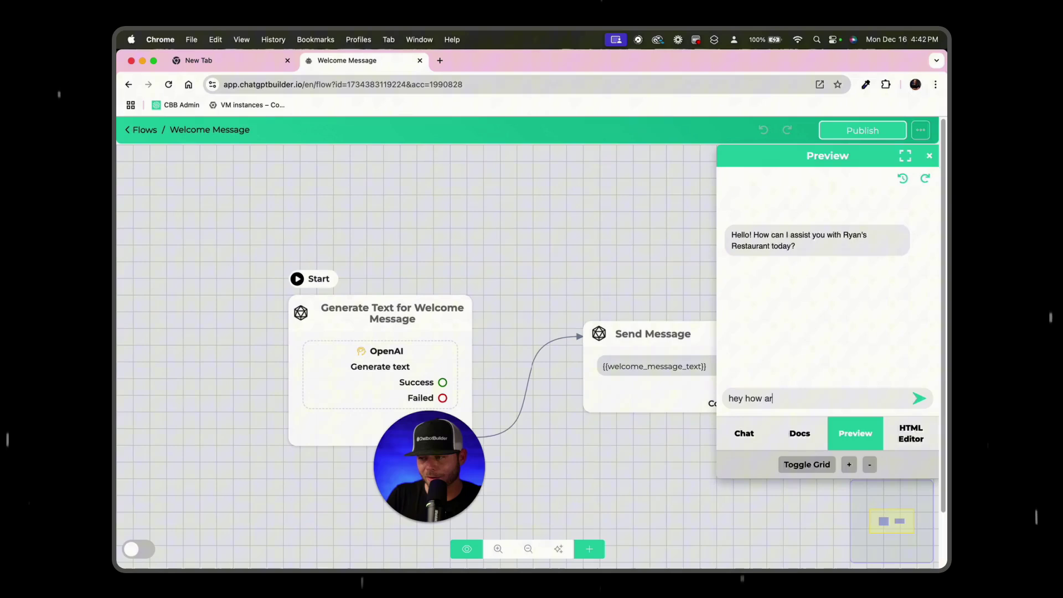
type("e ou")
key("Return")
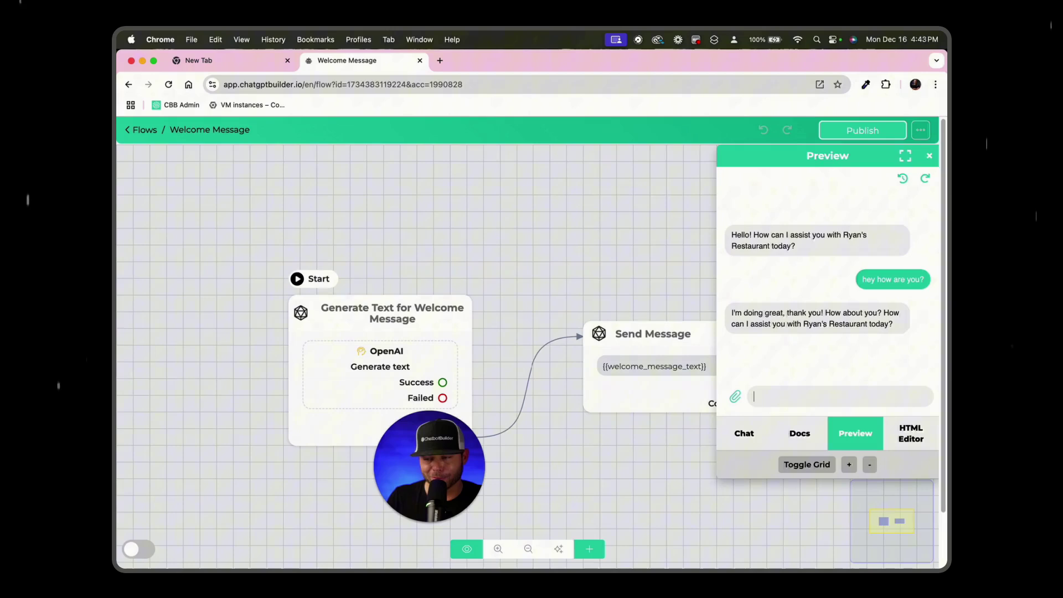
left_click(689, 319)
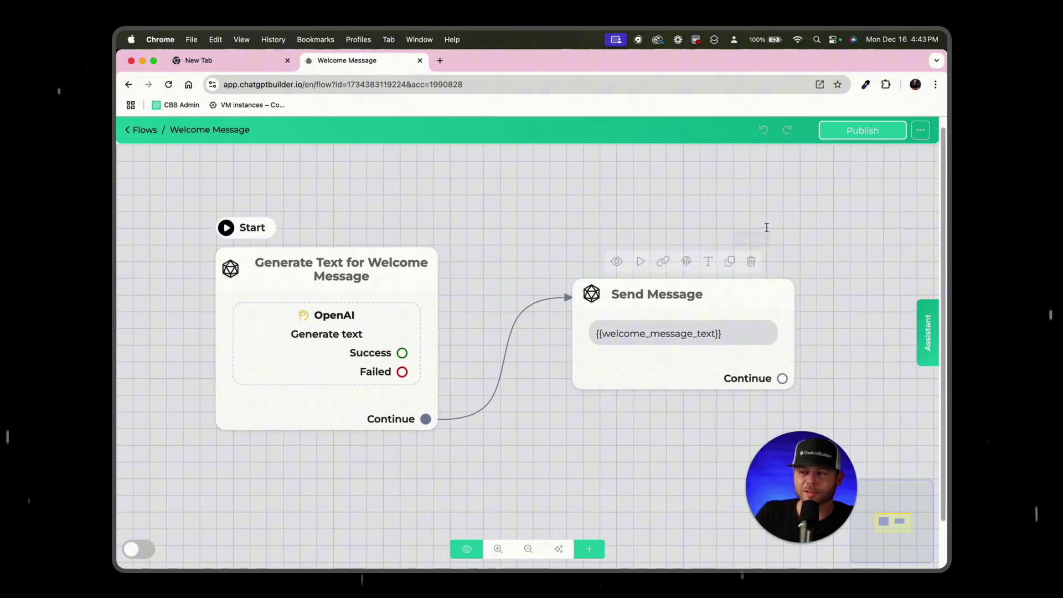
Publish the Welcome Message flow and open its copied WebChat link in a new tab.
left_click(854, 136)
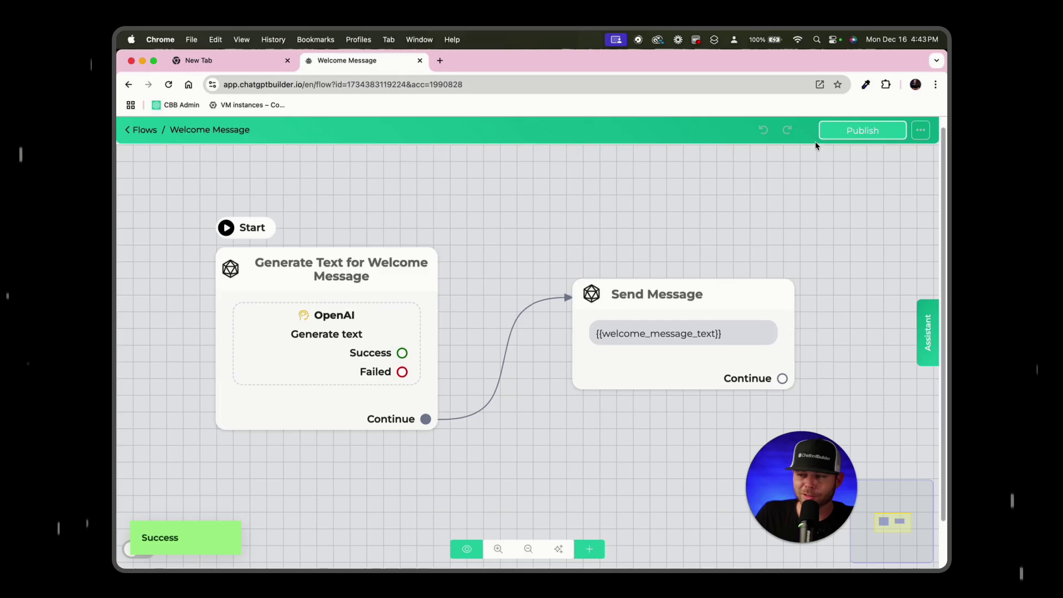
left_click(299, 367)
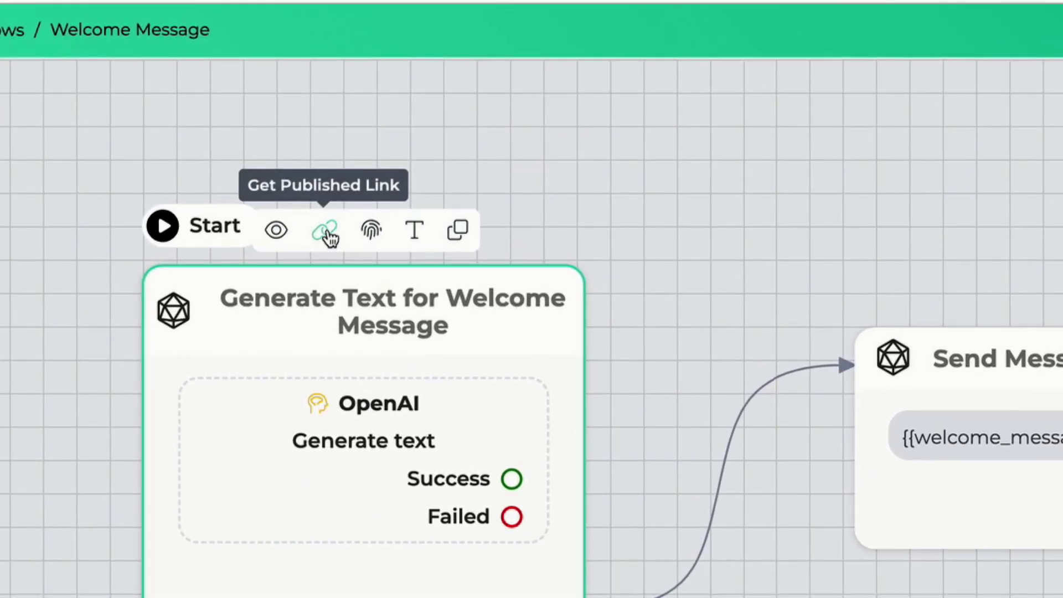
left_click(328, 232)
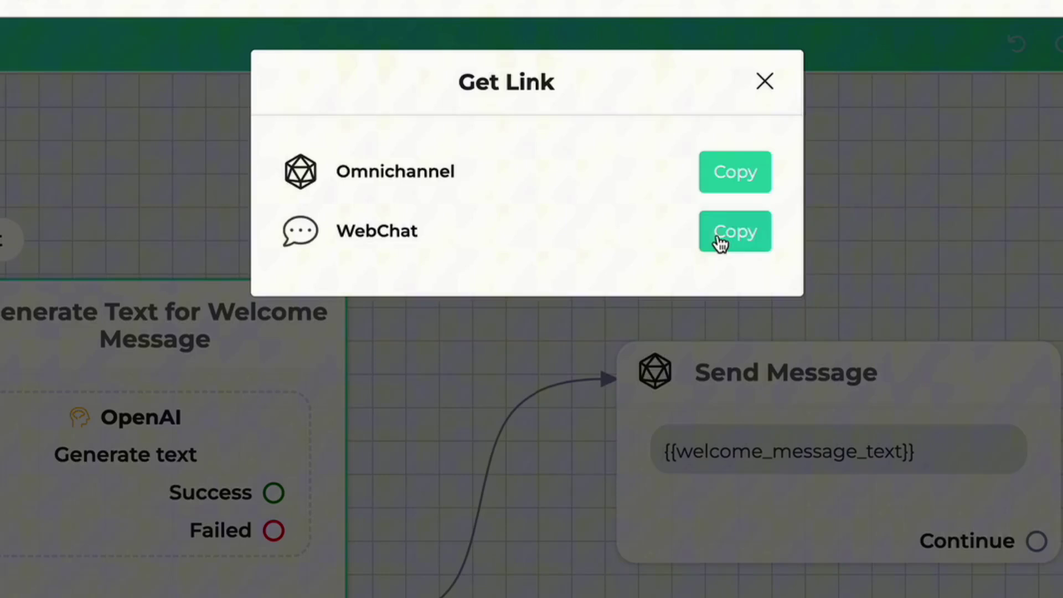
left_click(720, 243)
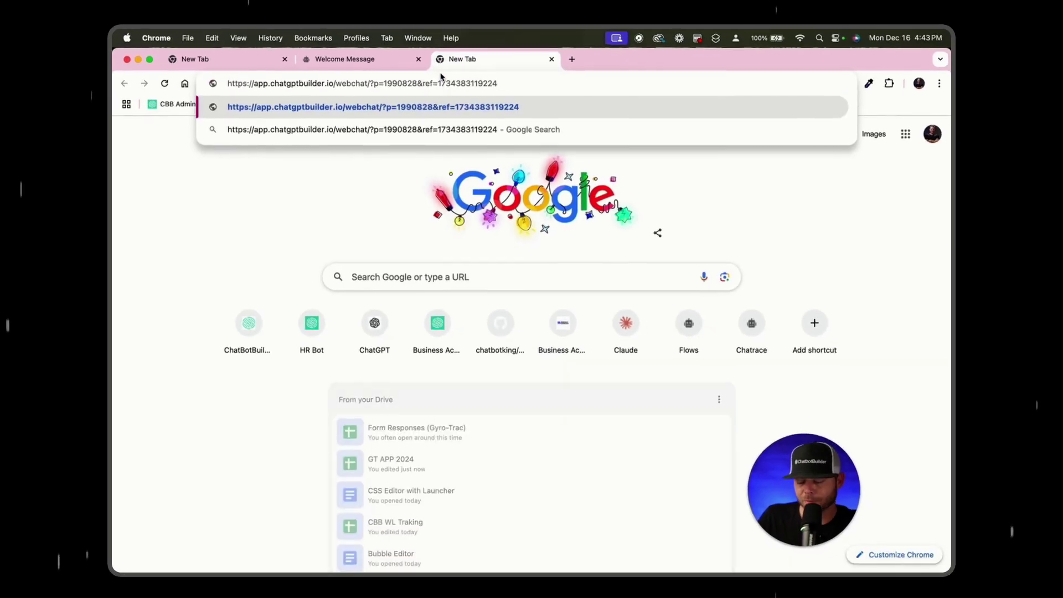
key("Return")
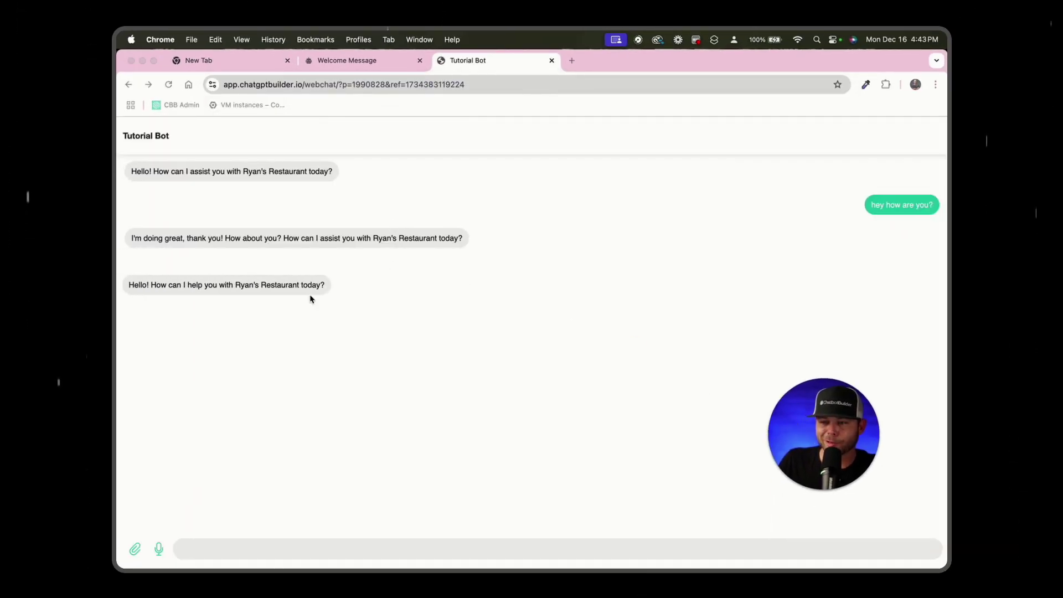
In WebChat, send 'are you there?' and then a recorded voice message.
left_click(314, 546)
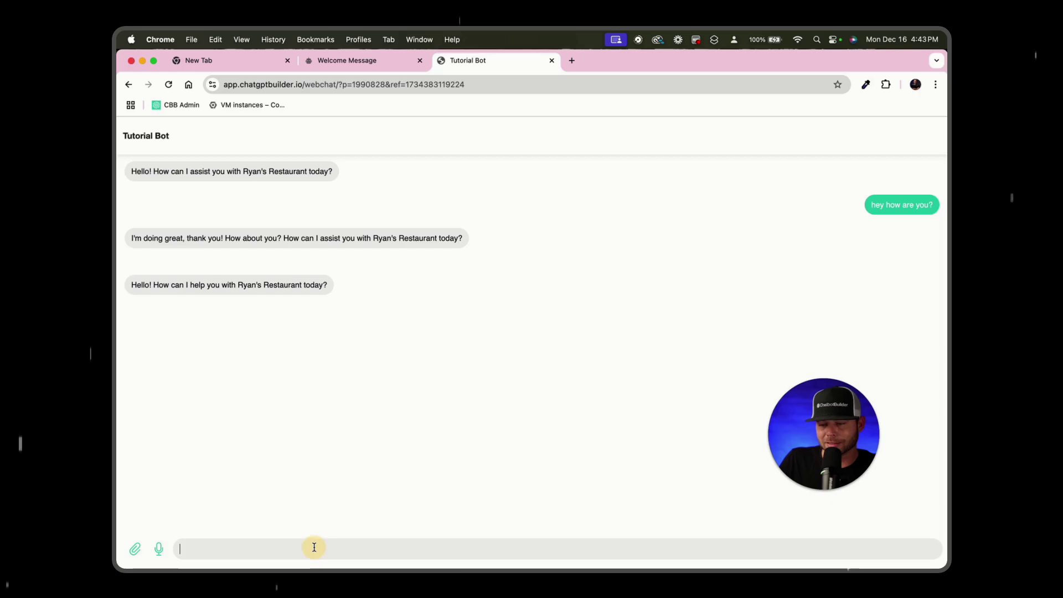
type("are you there?")
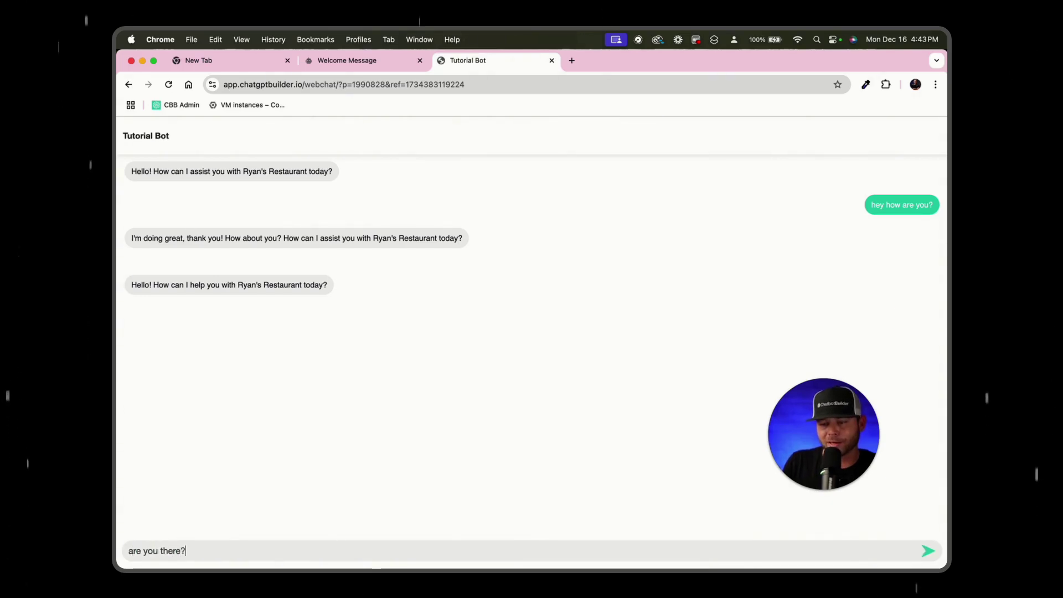
key("Return")
left_click(899, 380)
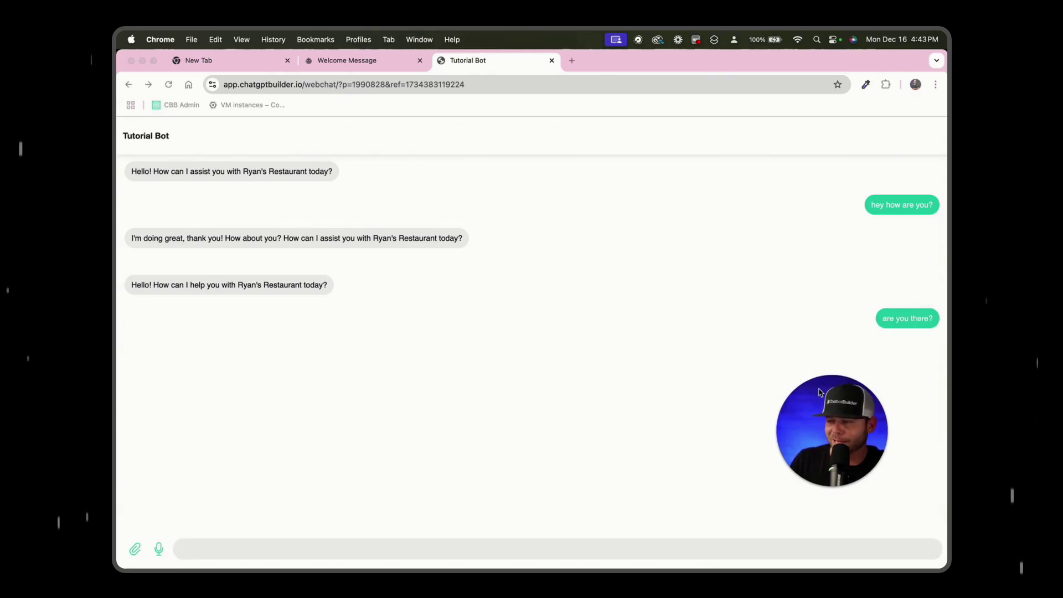
left_click(159, 549)
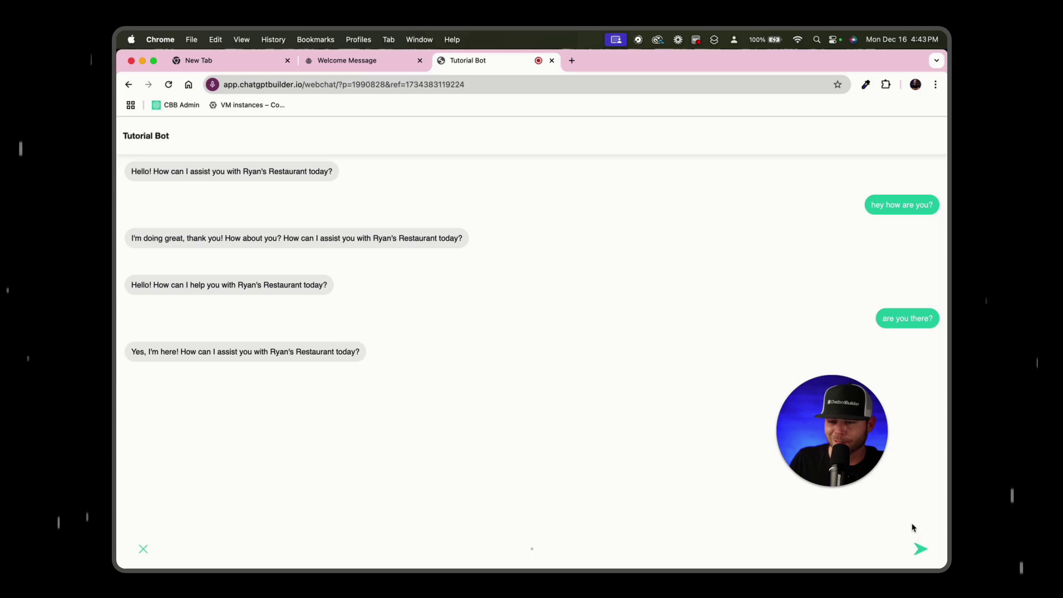
left_click(919, 545)
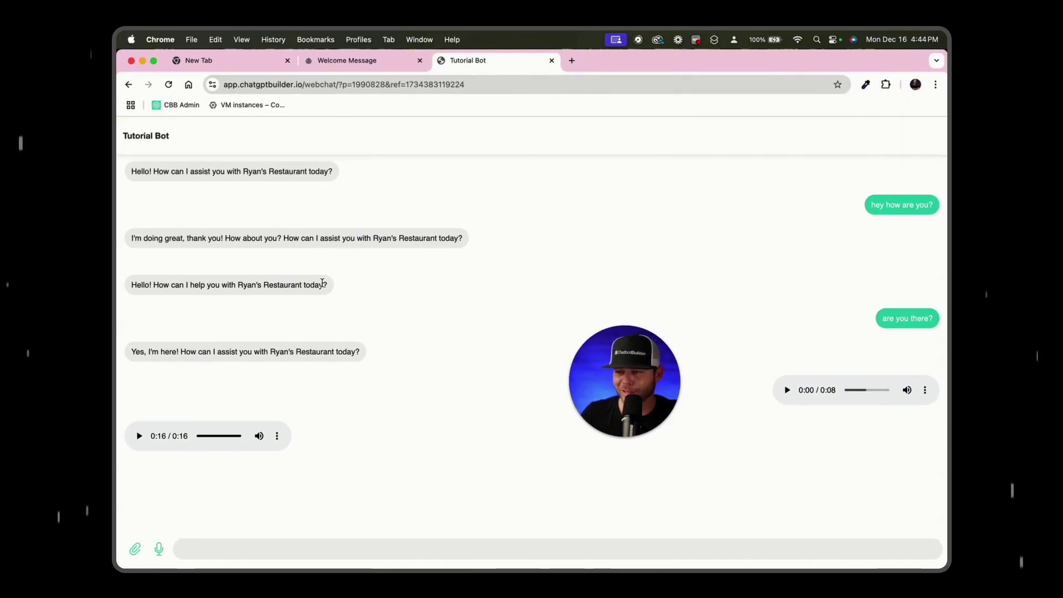
Ask the bot 'do you have seafood?' and scroll to read its seafood options.
left_click(318, 548)
type("ba")
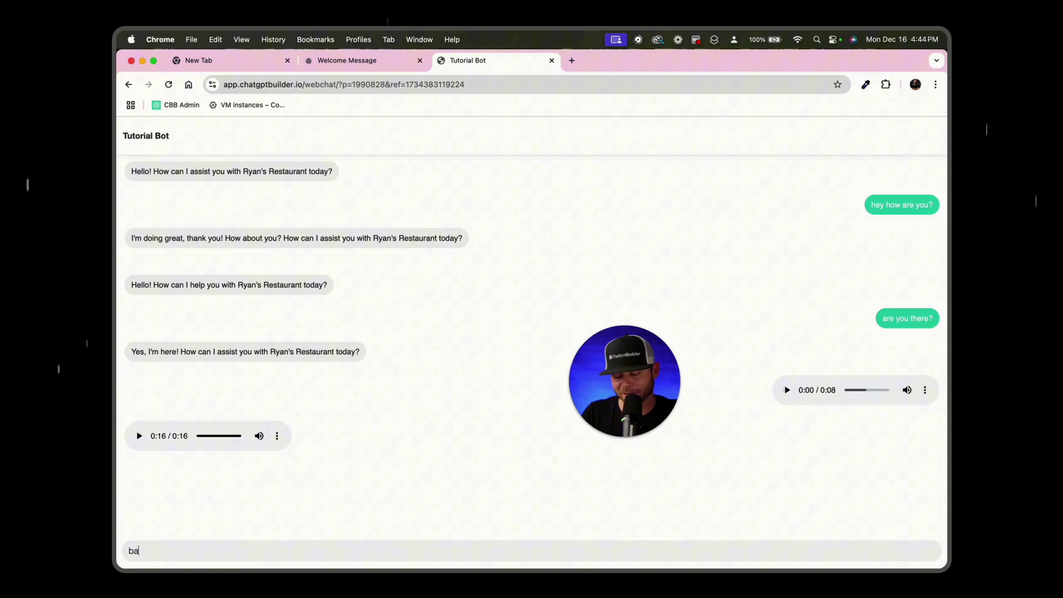
type(" y")
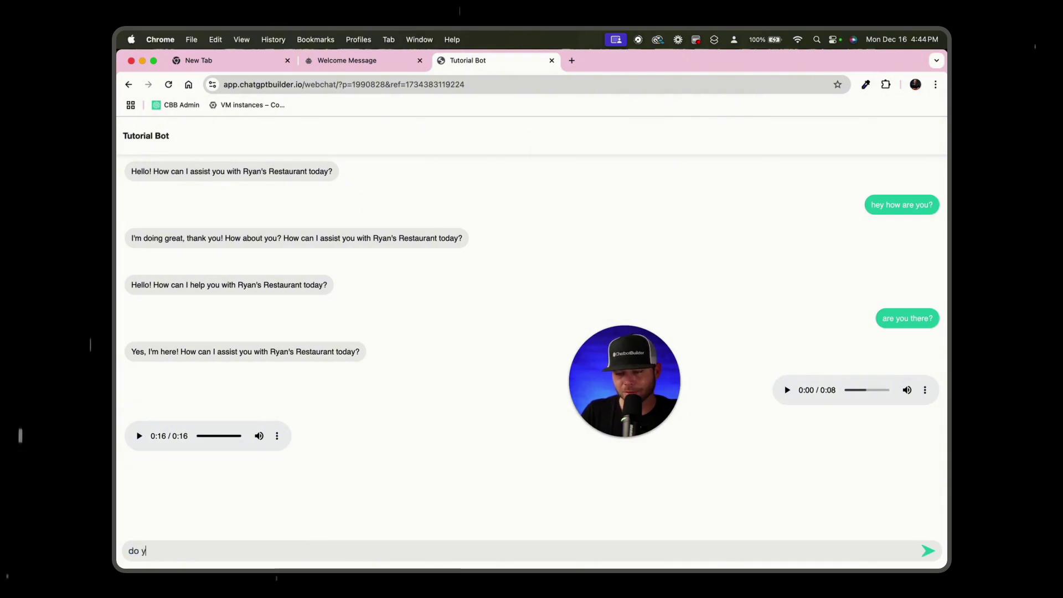
type("ou have seafood")
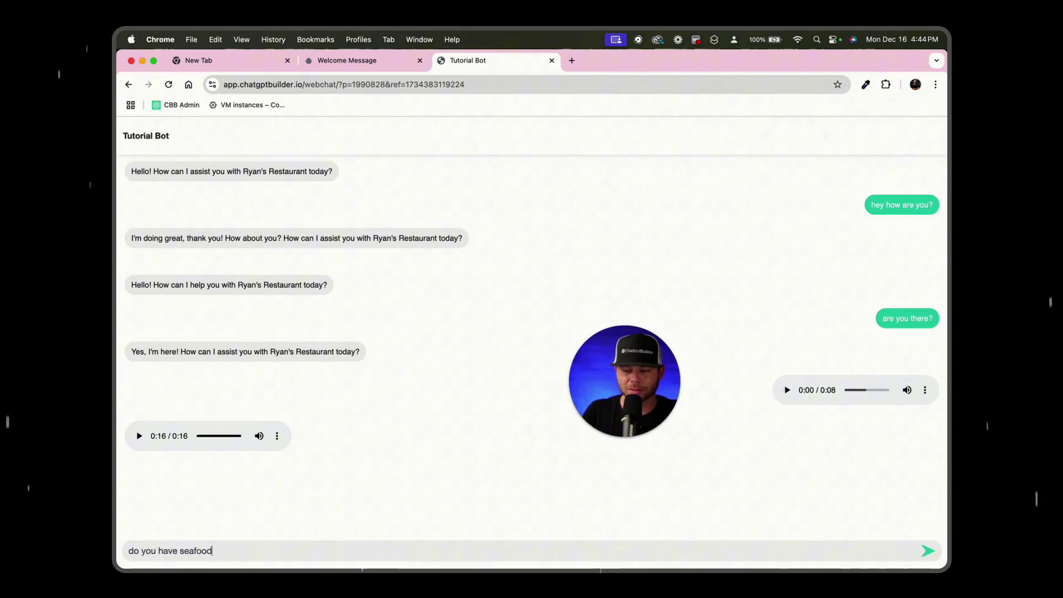
type("?")
key("Return")
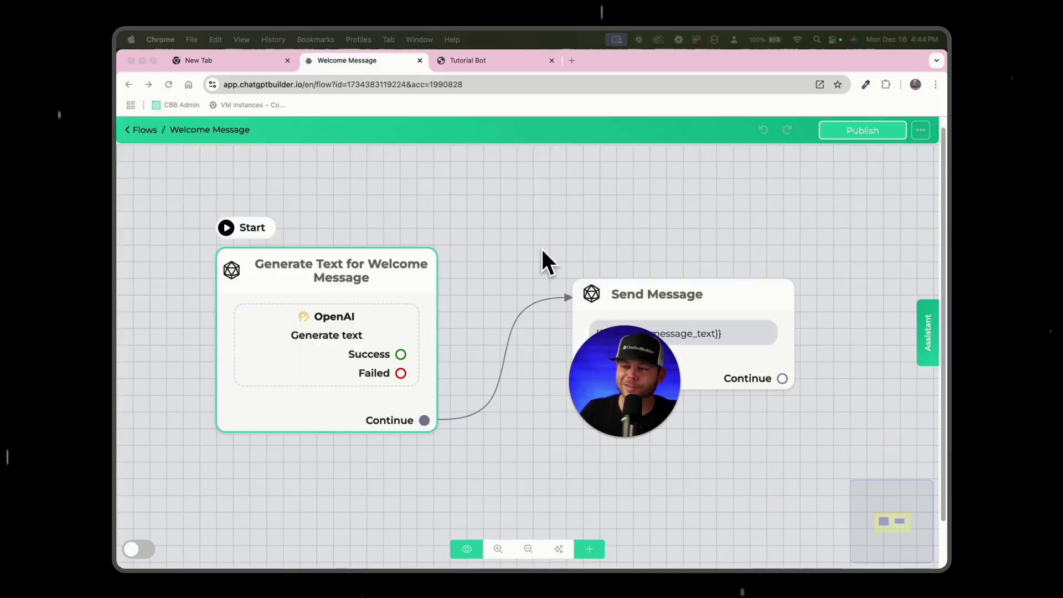
scroll(541, 247, "down", 5)
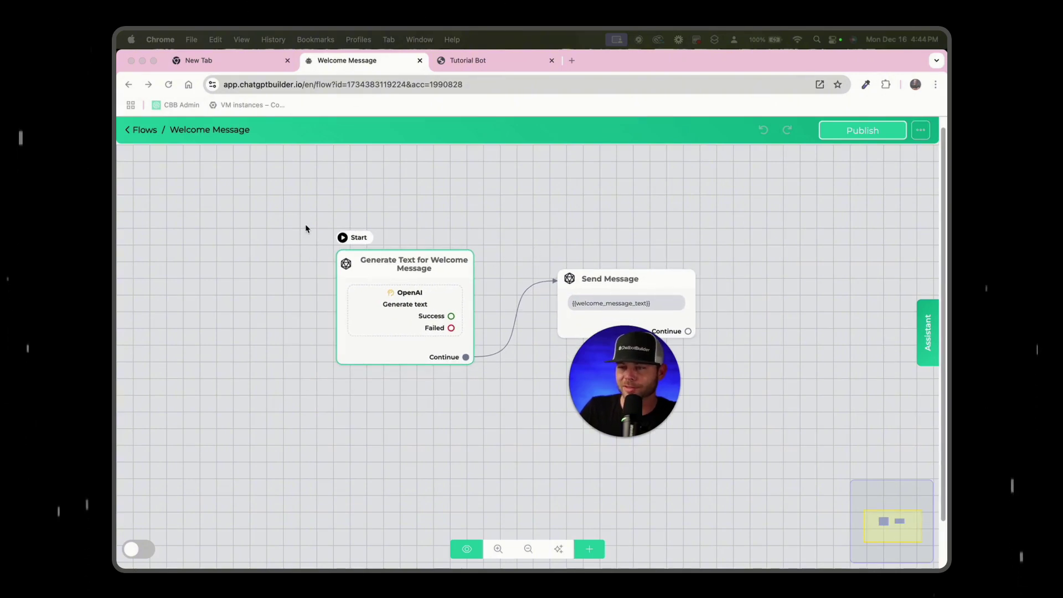
Back in the Flows list, duplicate the Default Reply - Audio flow.
left_click(145, 130)
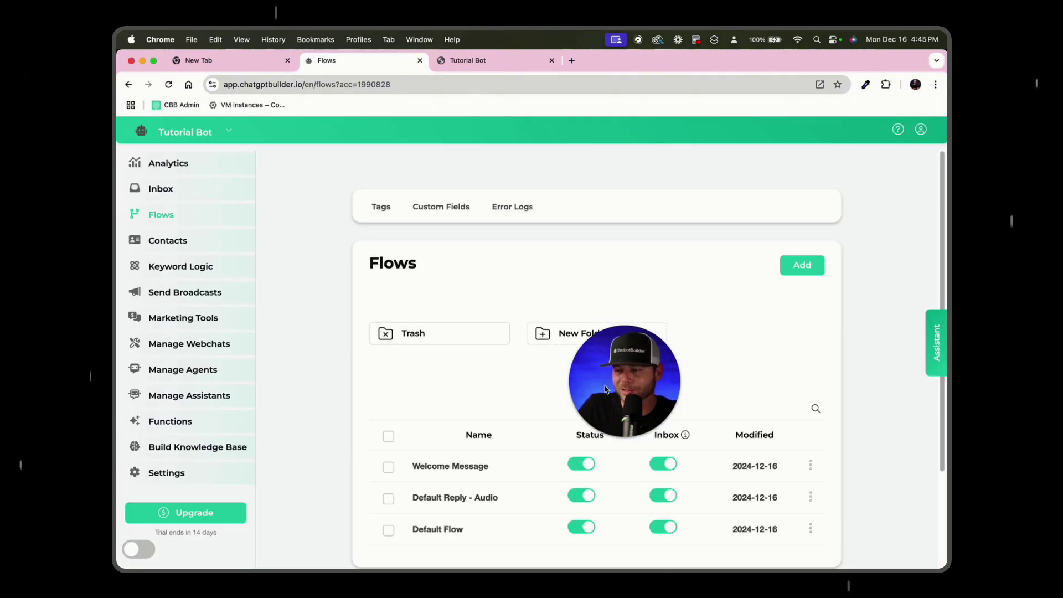
left_click_drag(605, 389, 871, 243)
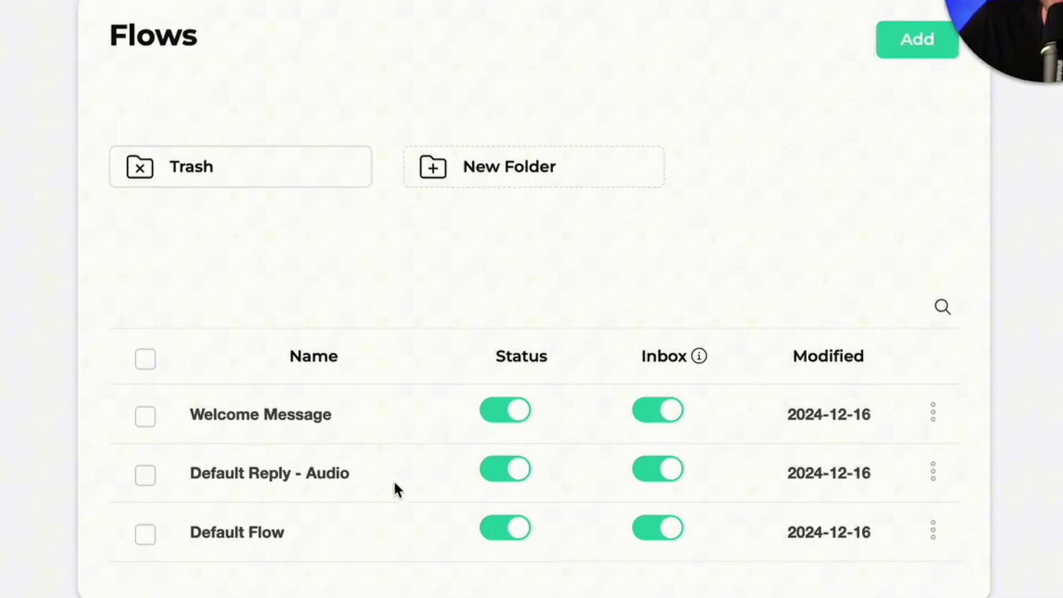
left_click(811, 497)
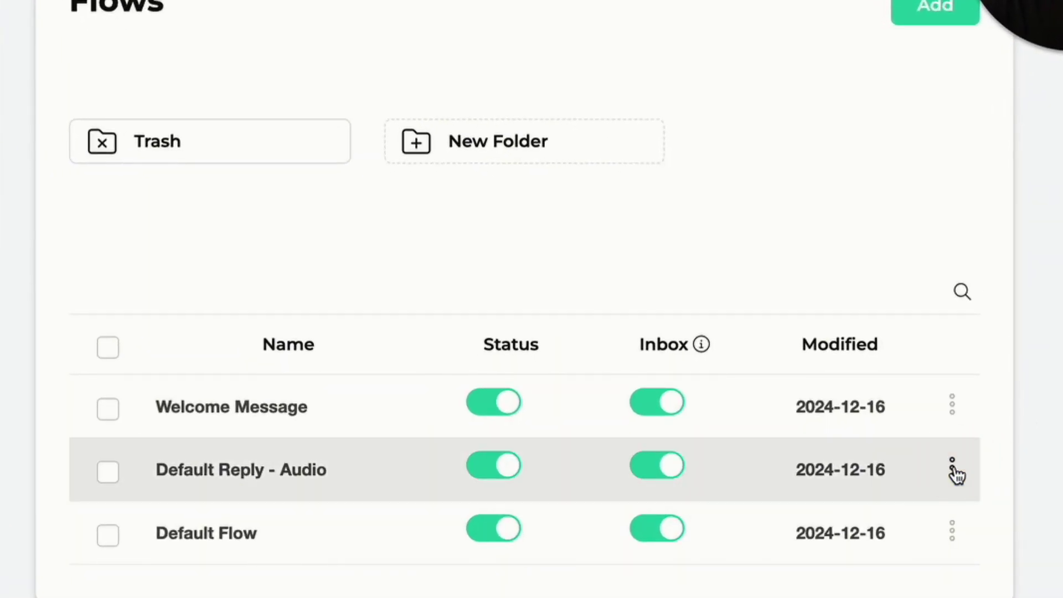
left_click(953, 471)
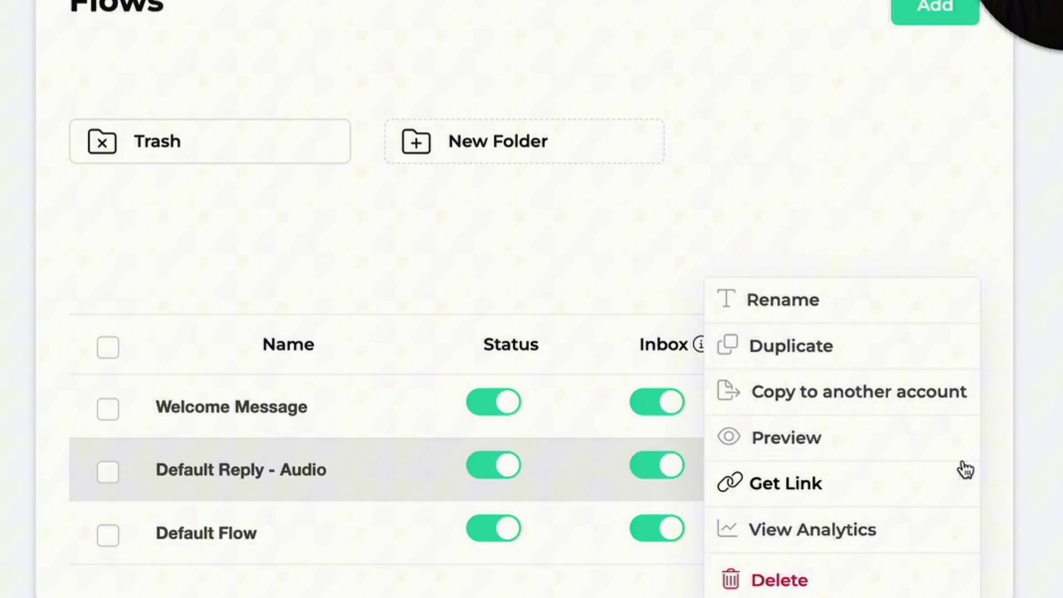
left_click(925, 363)
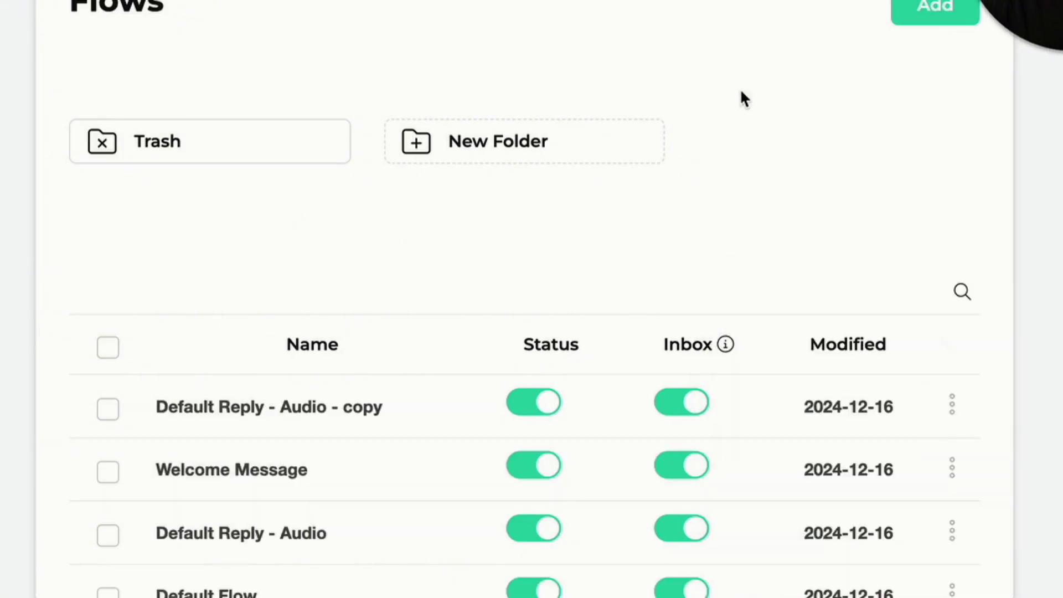
Rename the duplicated flow to 'Welcome Message Audio'.
left_click(954, 408)
left_click(764, 302)
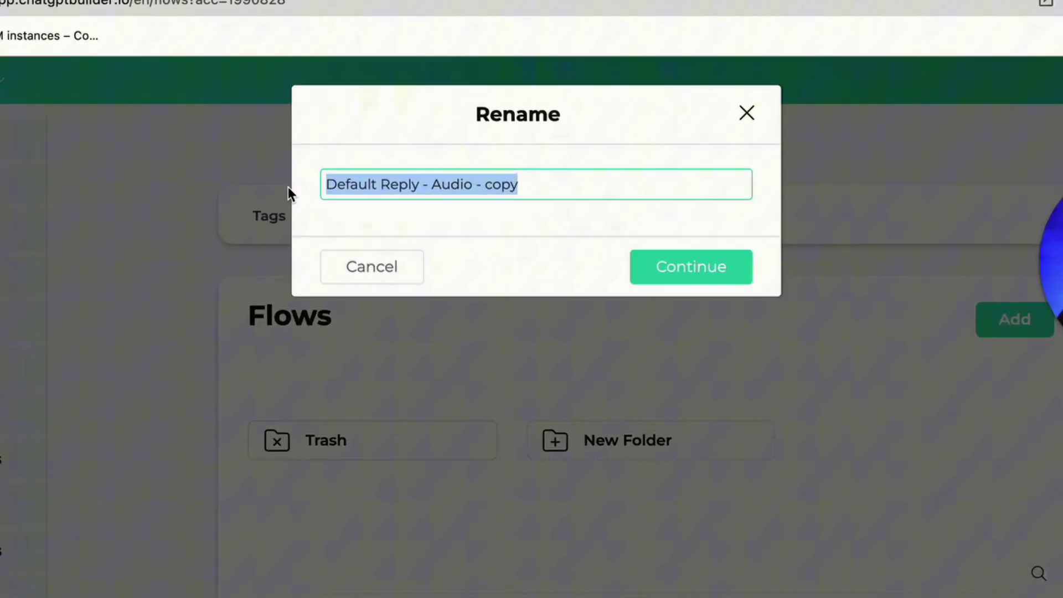
type("WElcome Message Audio")
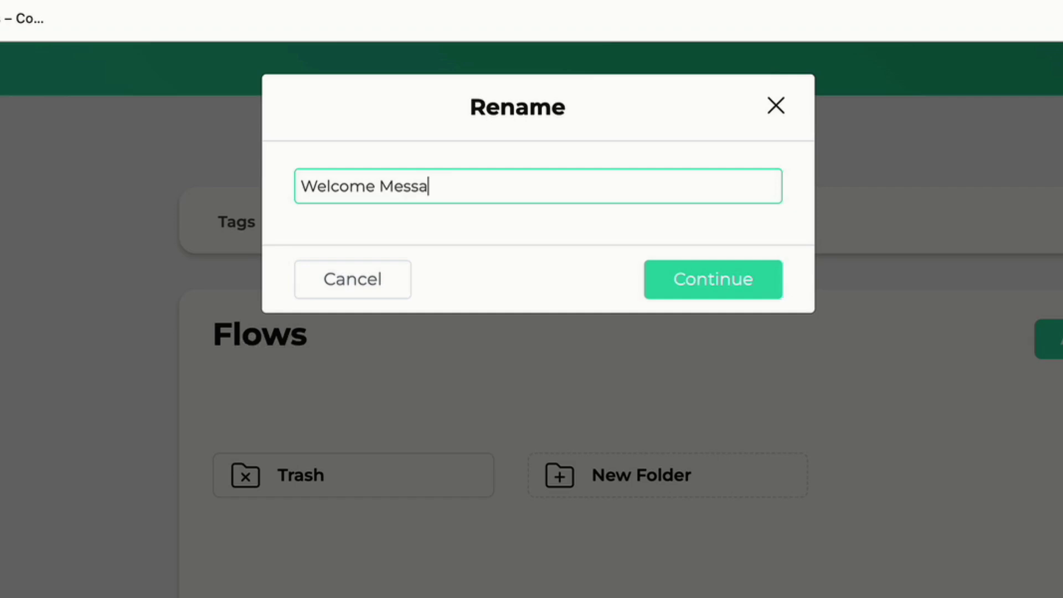
left_click(683, 274)
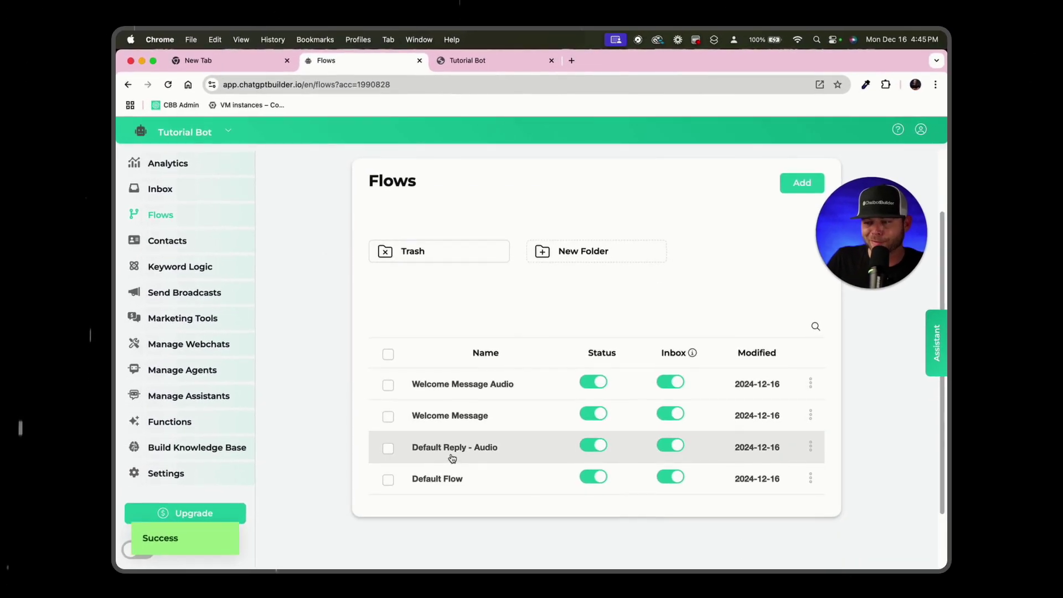
In Welcome Message Audio's text step, replace {{last_input}} with a one-sentence restaurant welcome prompt.
left_click(485, 391)
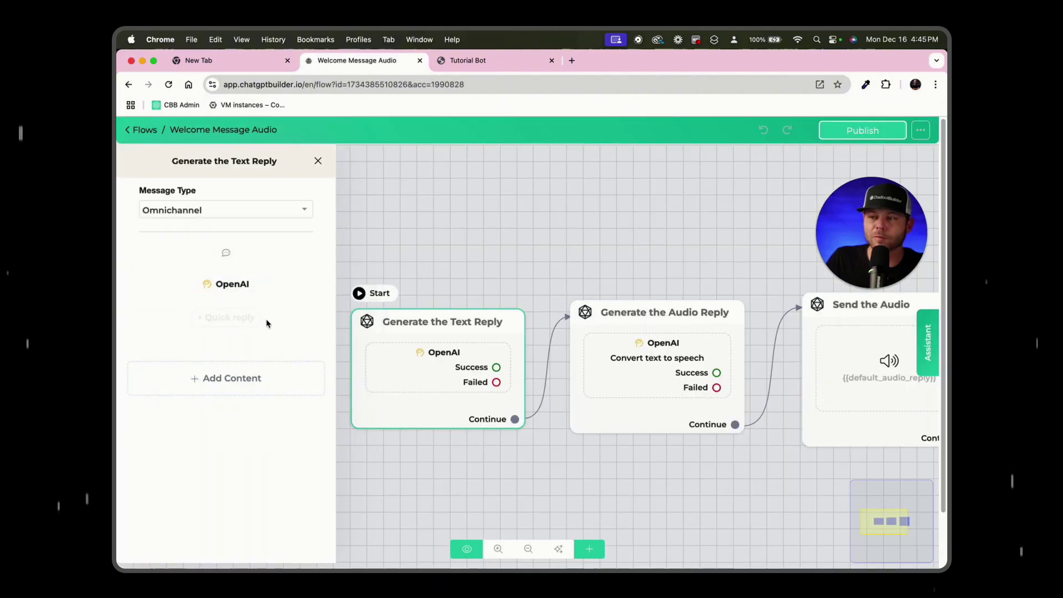
left_click(256, 291)
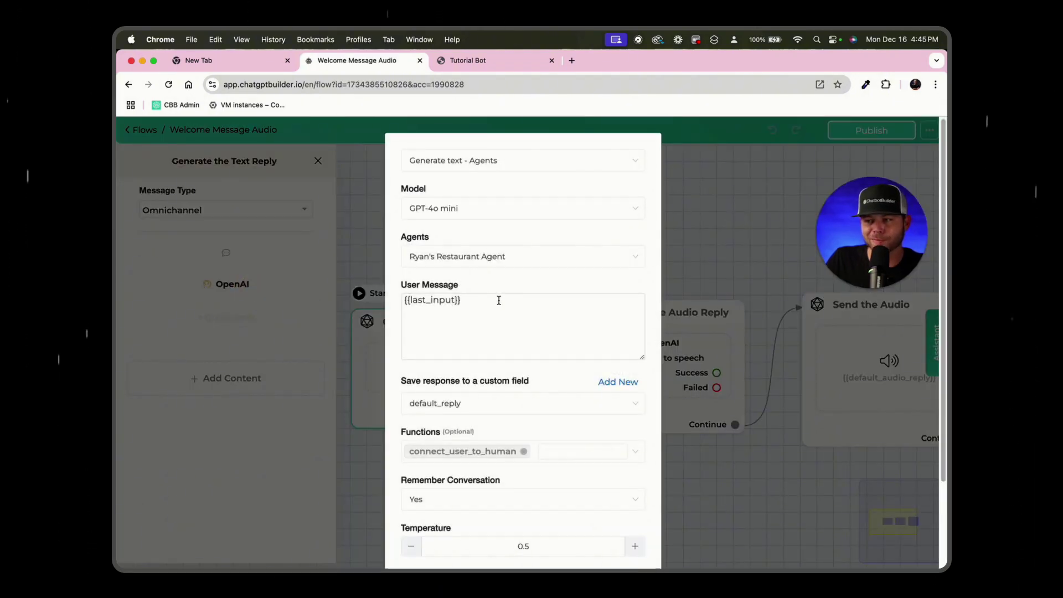
left_click_drag(498, 299, 407, 269)
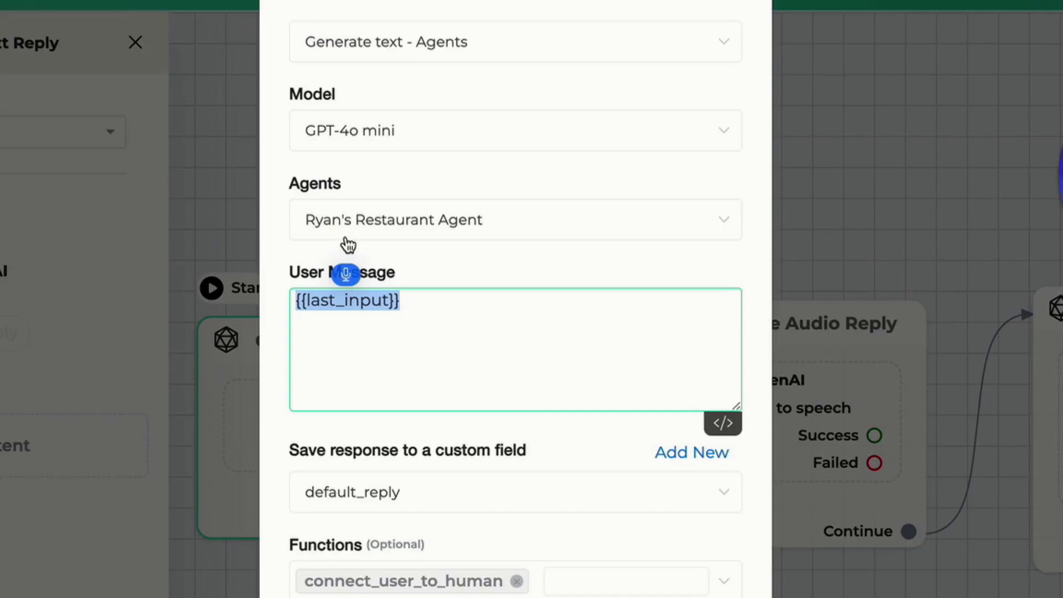
type("Your goal is to say welcome")
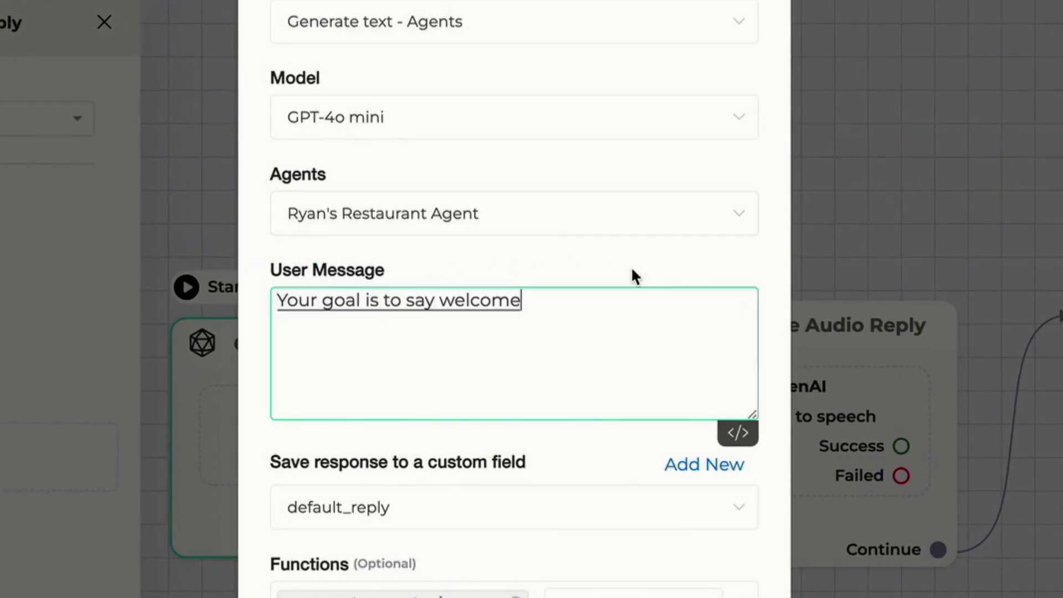
type(" to Ryan's restaurant and ask how you can help")
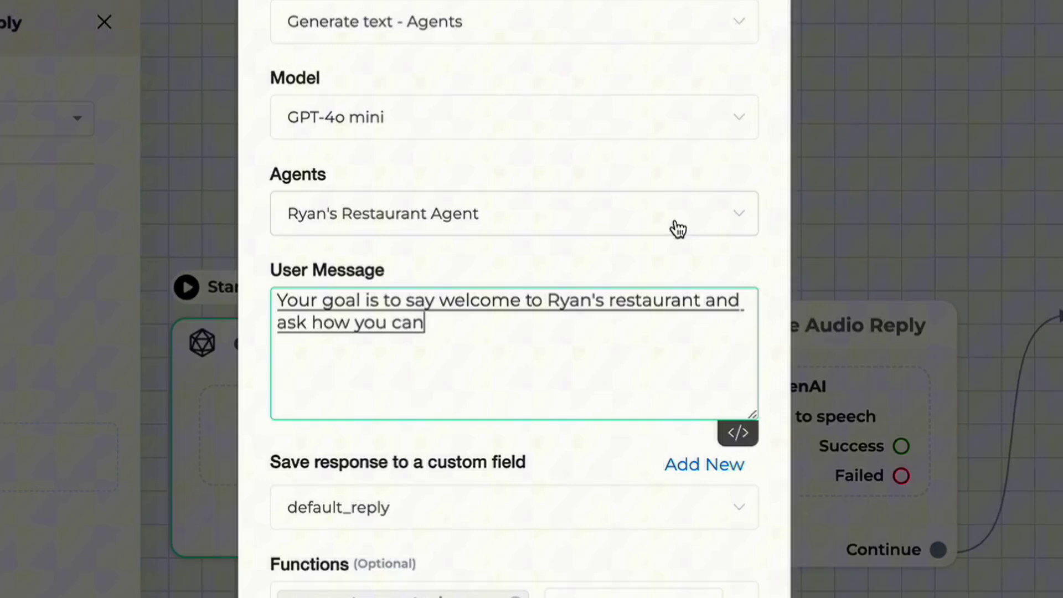
type(" in one short sentence.")
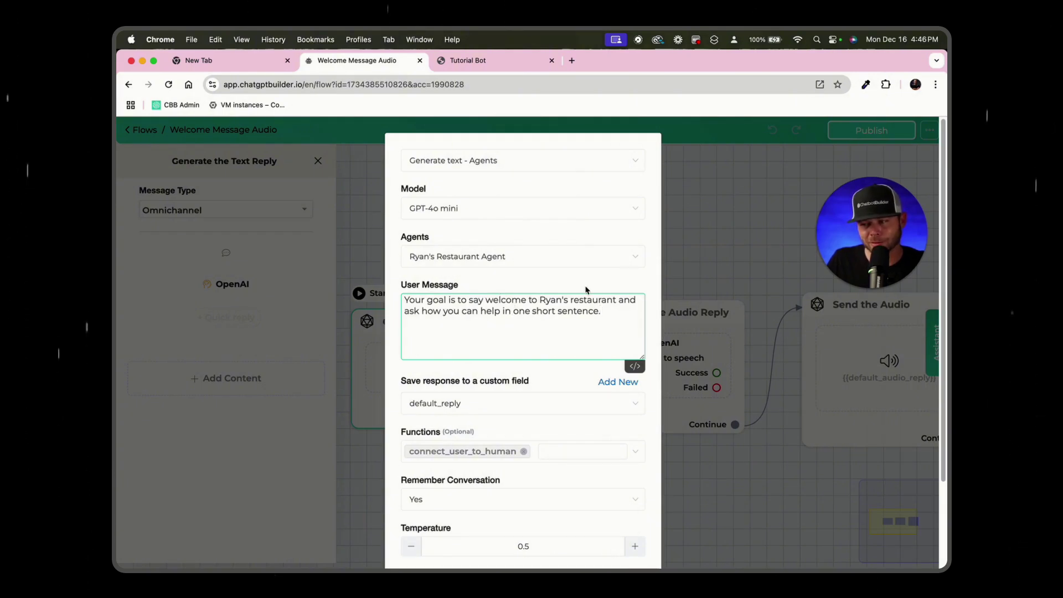
Save the text step's response to the welcome_message_text field.
scroll(591, 291, "down", 3)
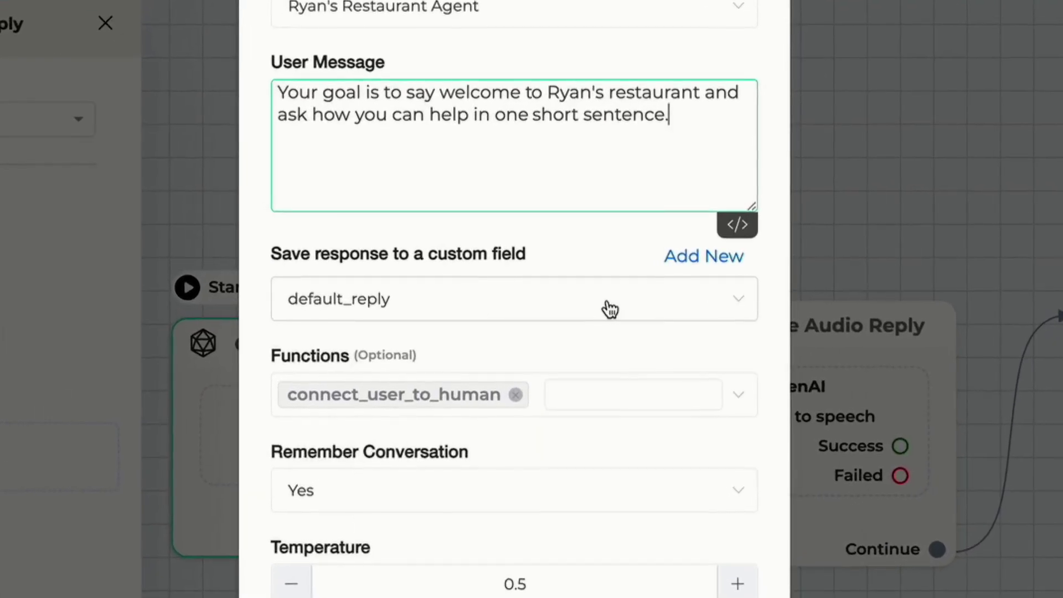
left_click(572, 294)
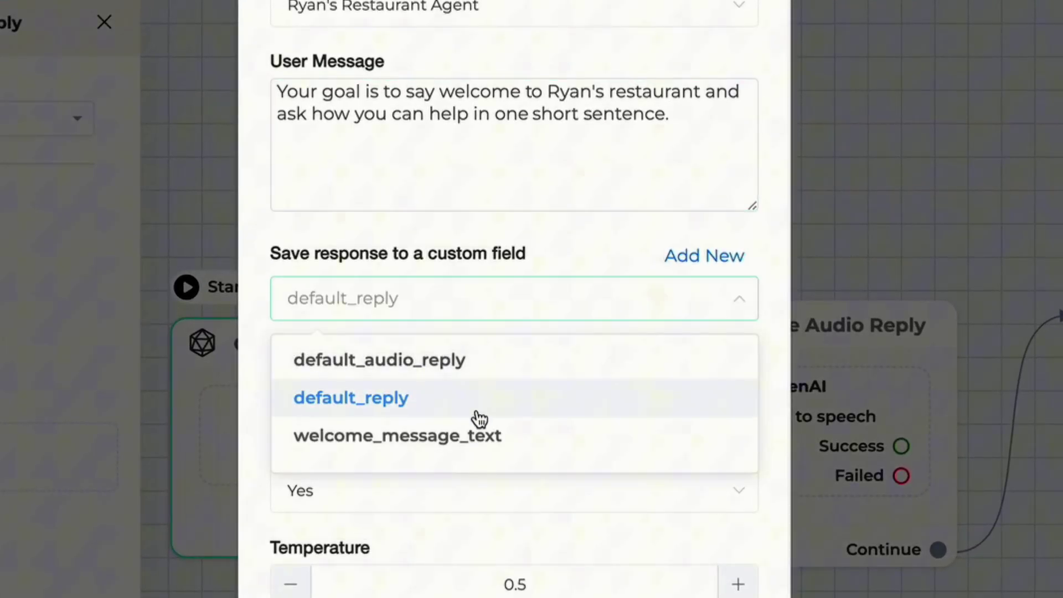
left_click(512, 448)
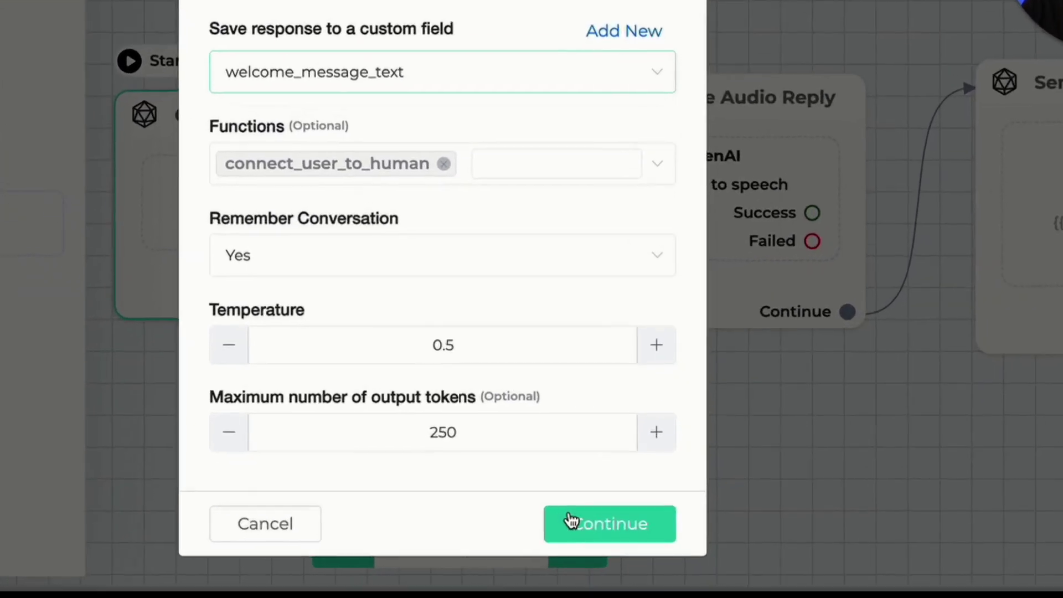
left_click(572, 520)
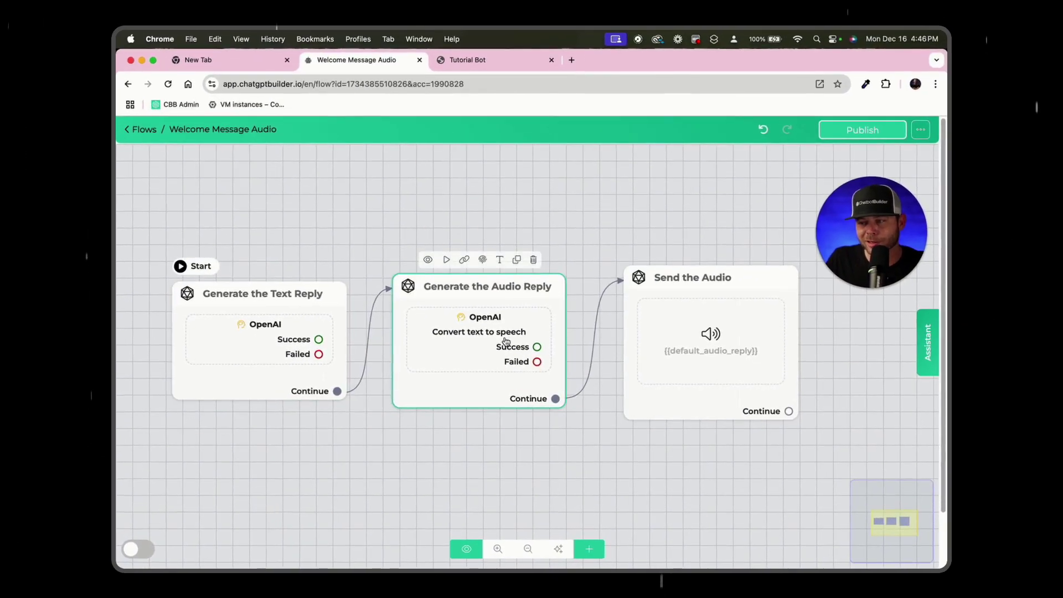
Change the audio step's Input Text from {{default_reply}} to {{welcome_message_text}}.
left_click(505, 342)
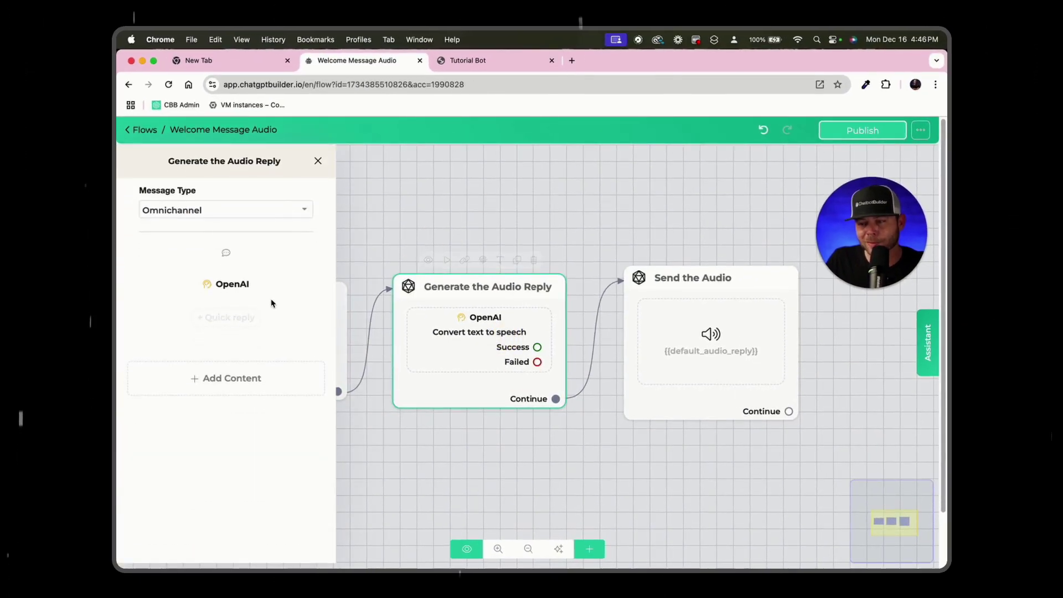
left_click(259, 283)
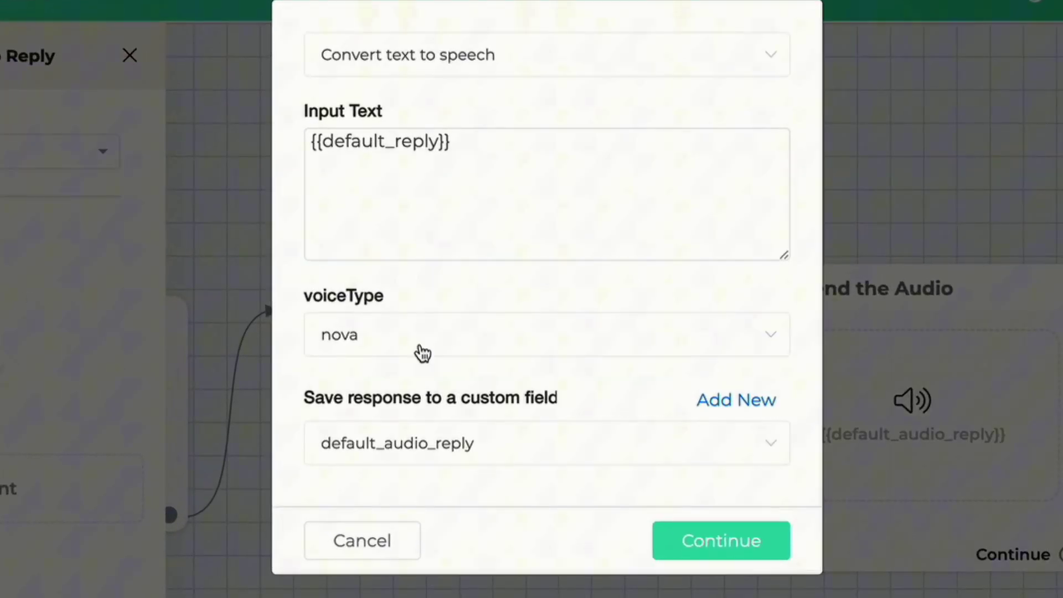
left_click_drag(480, 204, 336, 208)
key("BackSpace")
type("{")
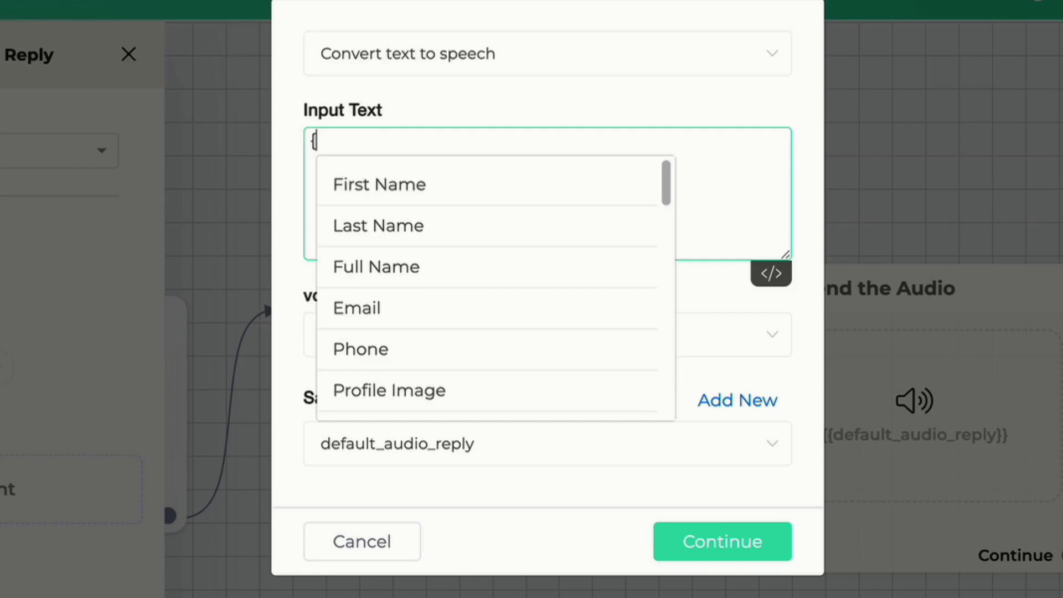
scroll(506, 292, "down", 5)
left_click(542, 417)
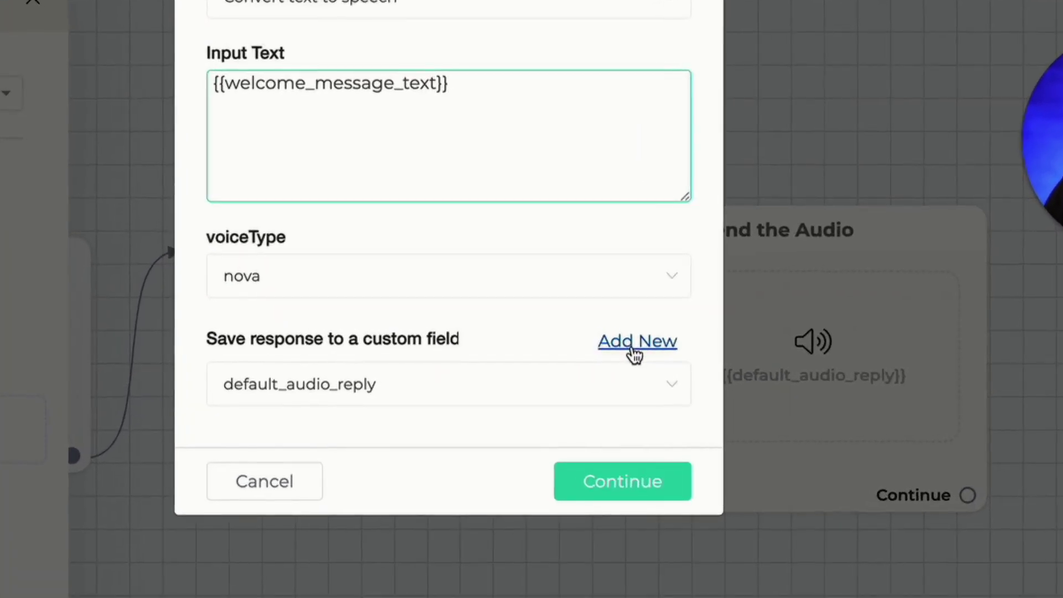
Save the speech to a new welcome_message_audio field and have Send the Audio play it.
left_click(621, 335)
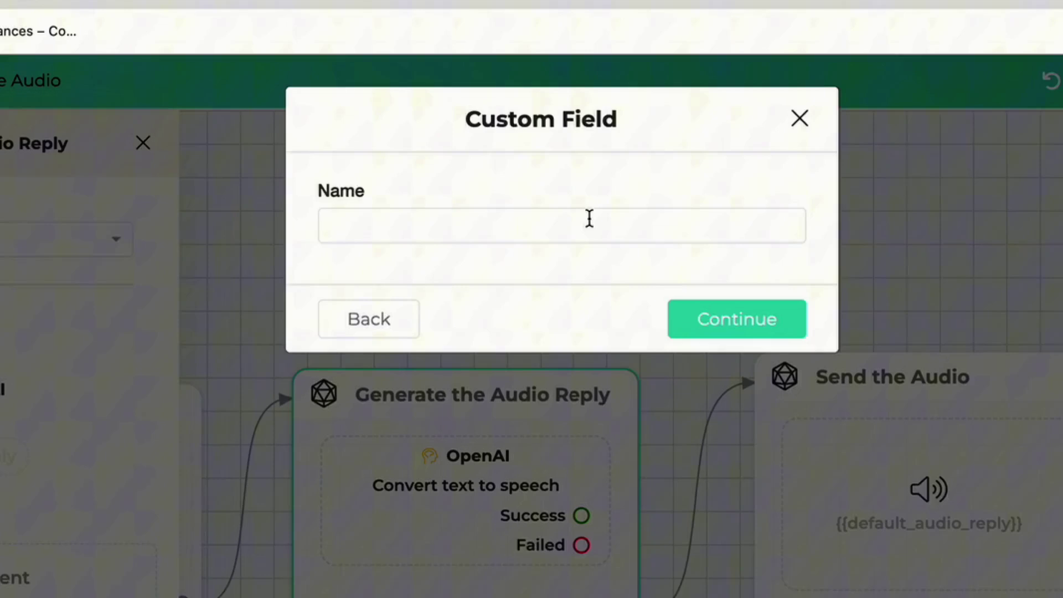
left_click(471, 73)
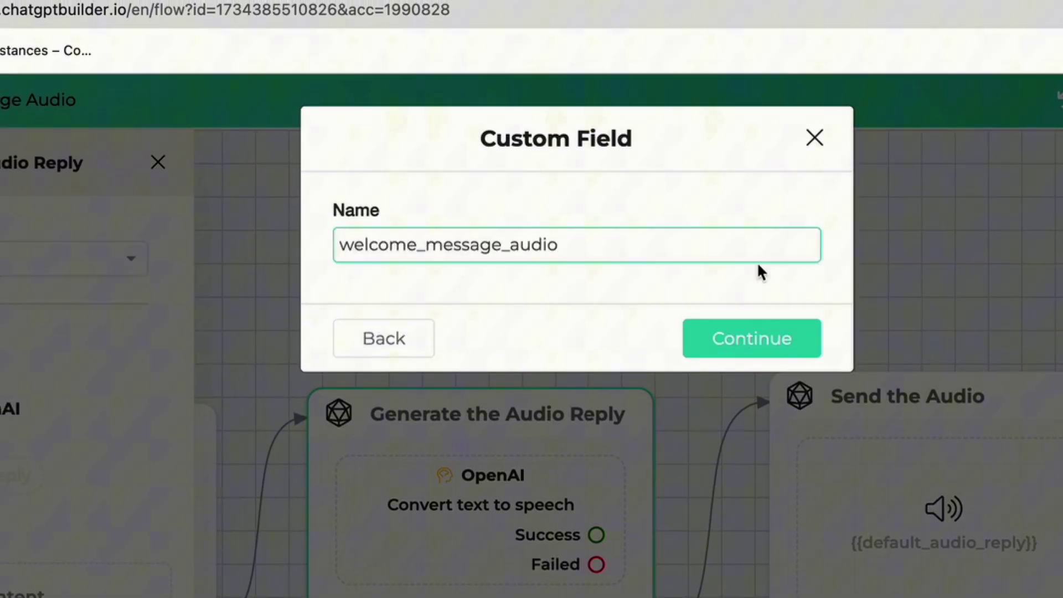
left_click(752, 338)
left_click(536, 554)
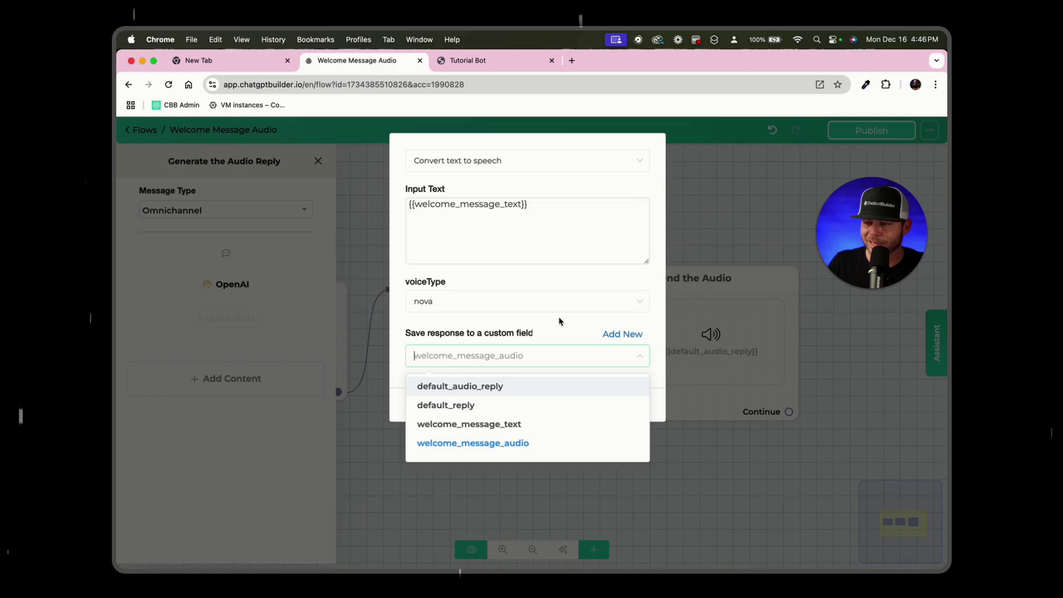
left_click(571, 279)
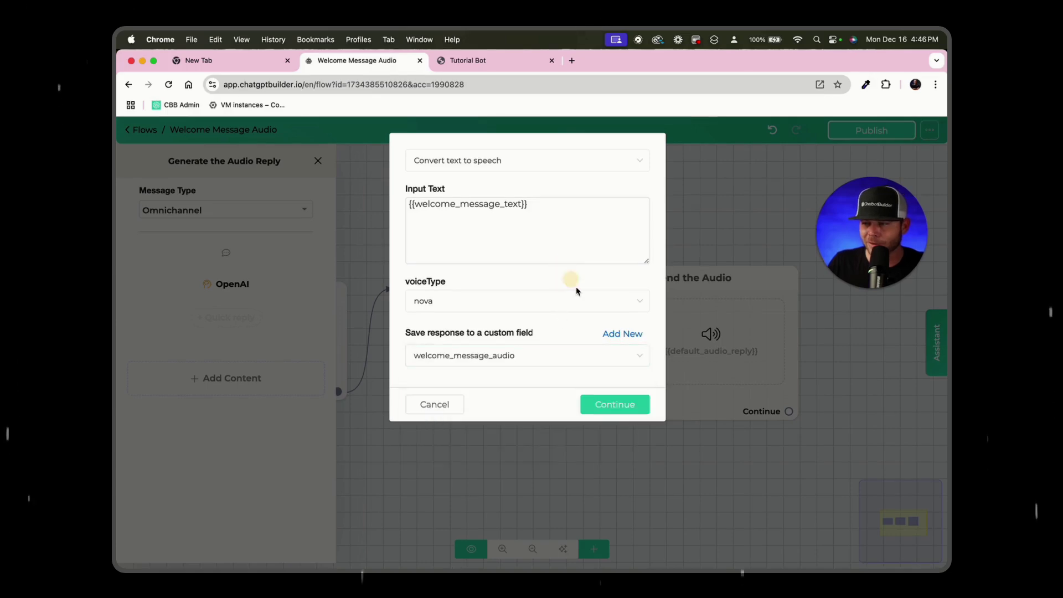
left_click(623, 406)
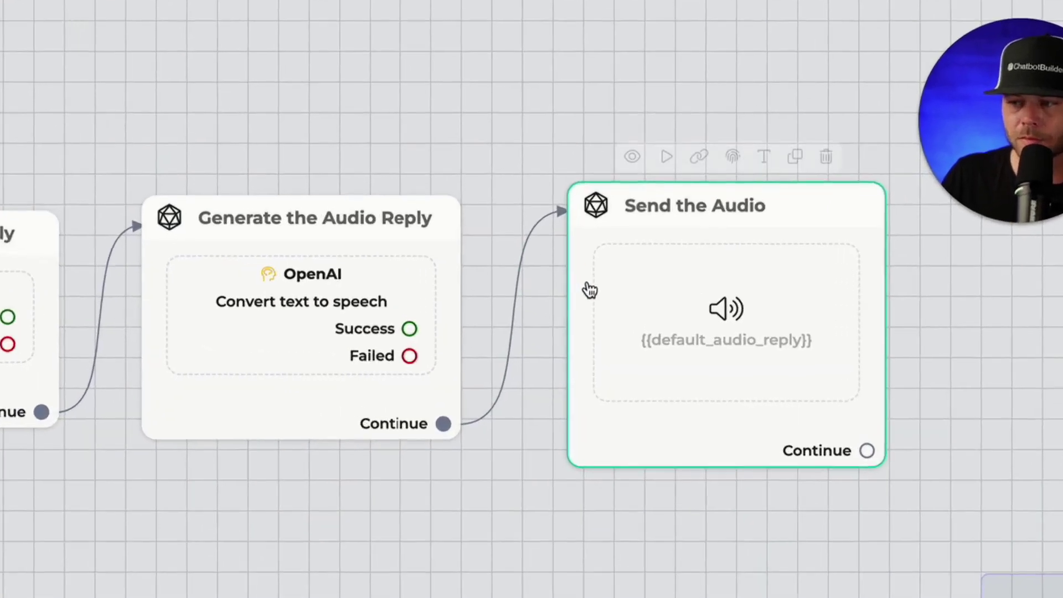
left_click(674, 310)
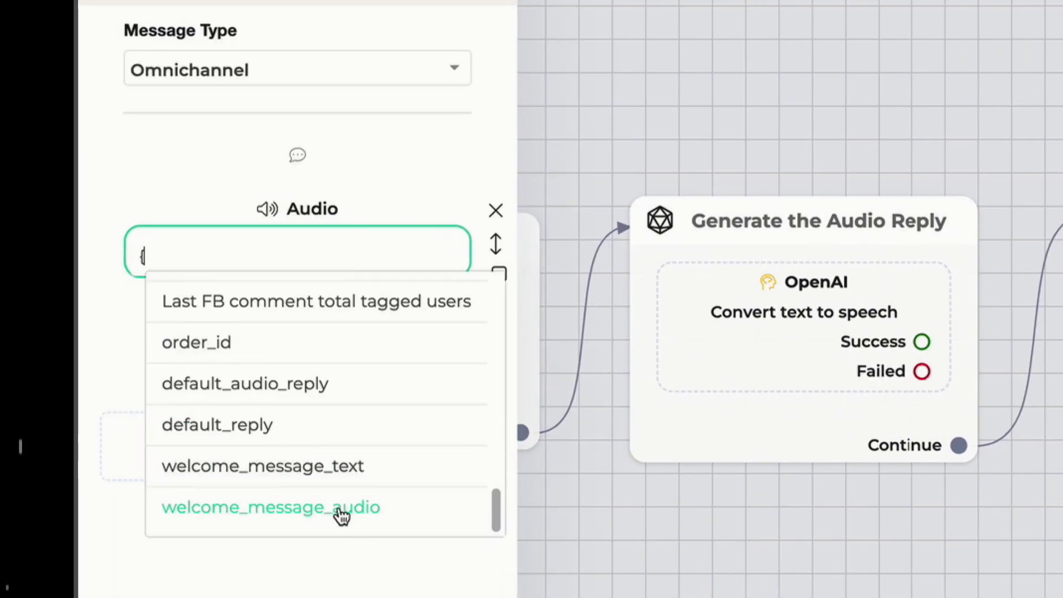
left_click(340, 508)
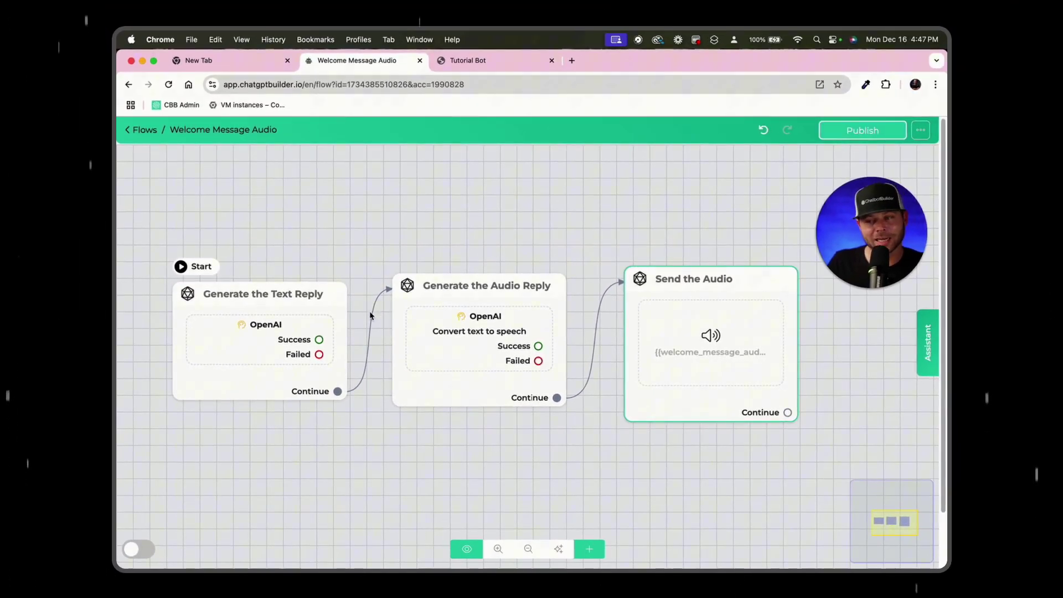
Publish Welcome Message Audio, play its 0:03 spoken welcome in Preview, then close Preview.
left_click(838, 128)
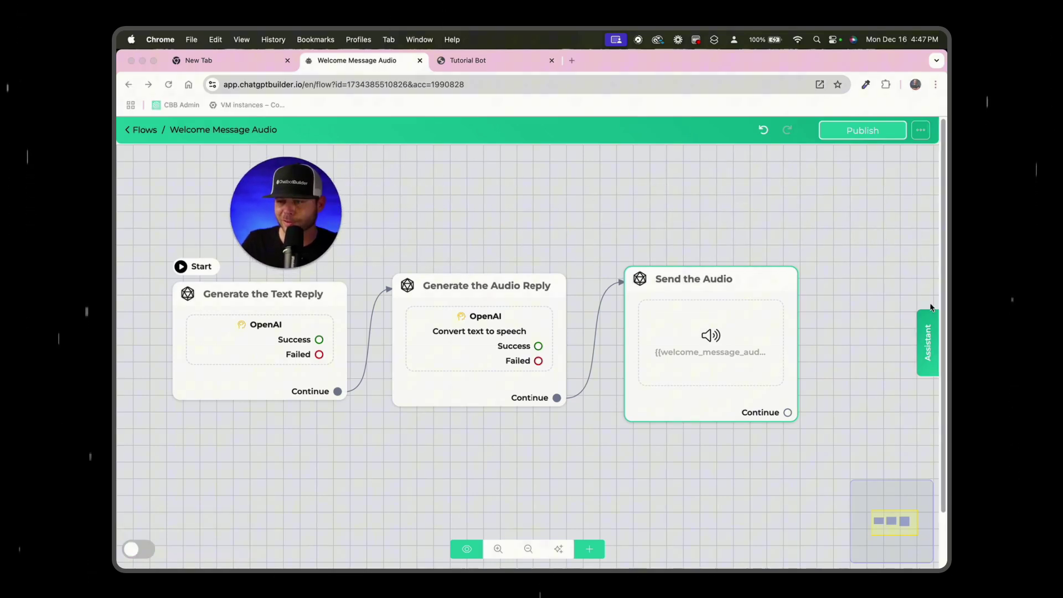
left_click(928, 332)
left_click(857, 438)
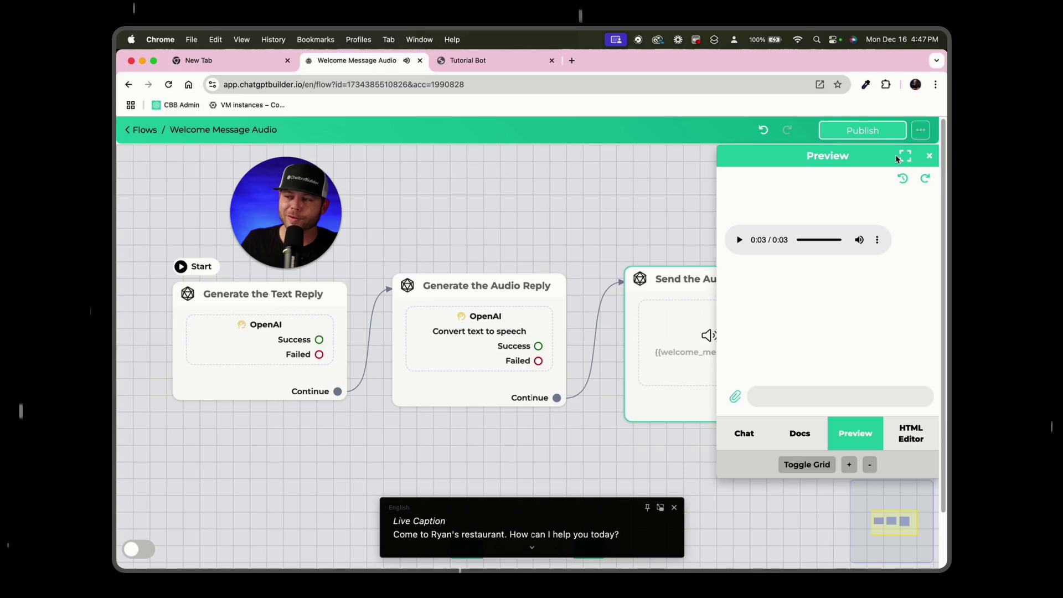
left_click(930, 156)
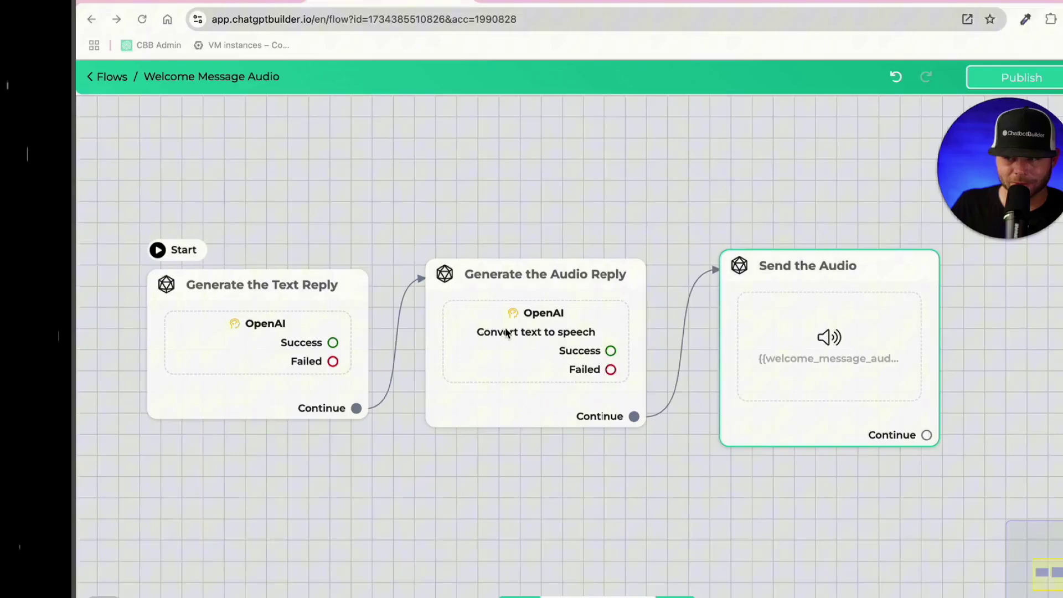
Make Generate the Audio Reply the starting step and delete Generate the Text Reply.
mouse_move(496, 248)
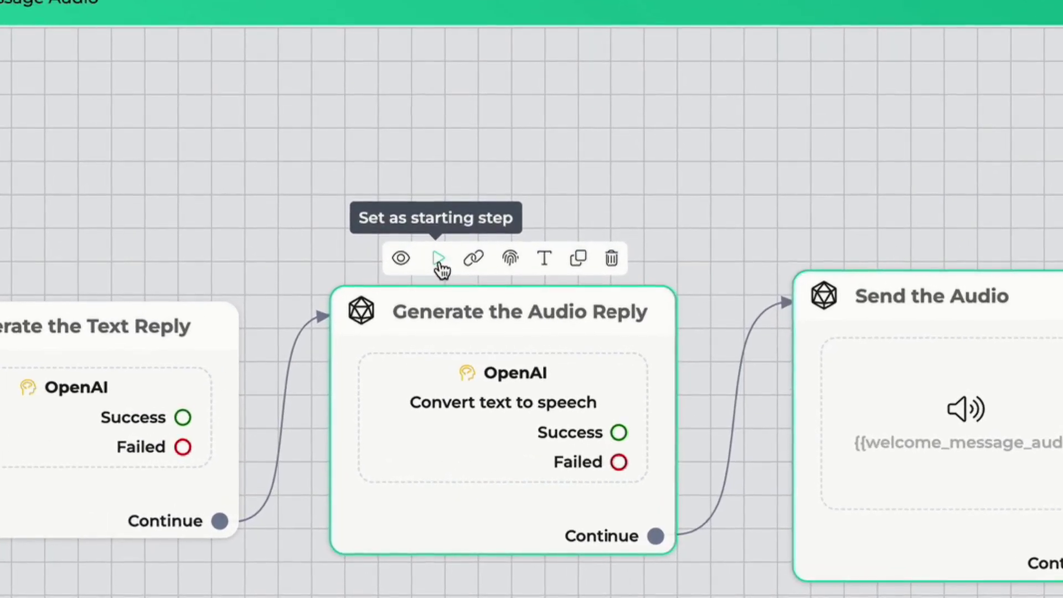
left_click(446, 261)
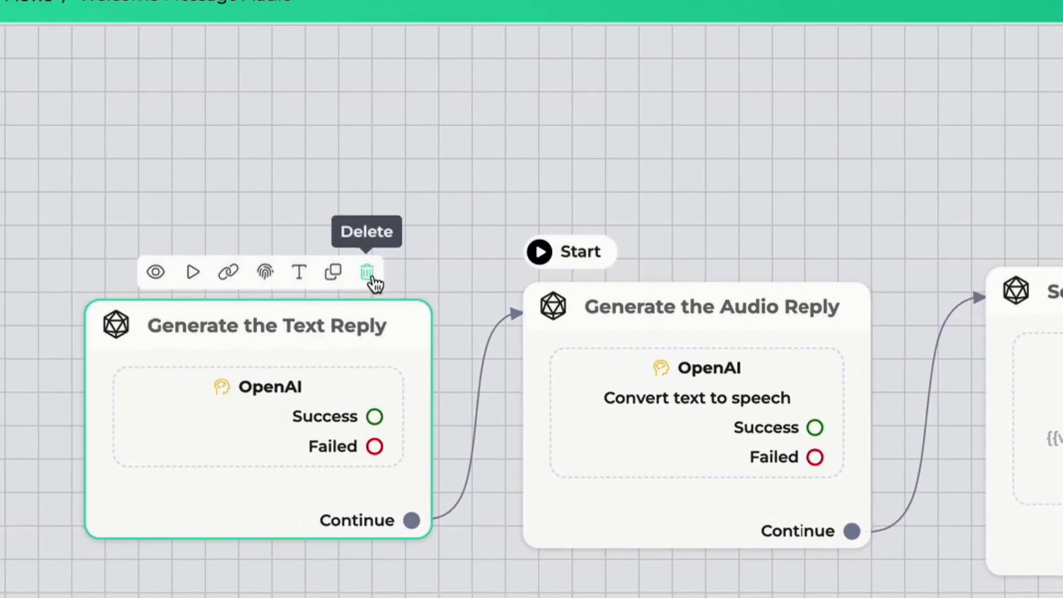
left_click(171, 275)
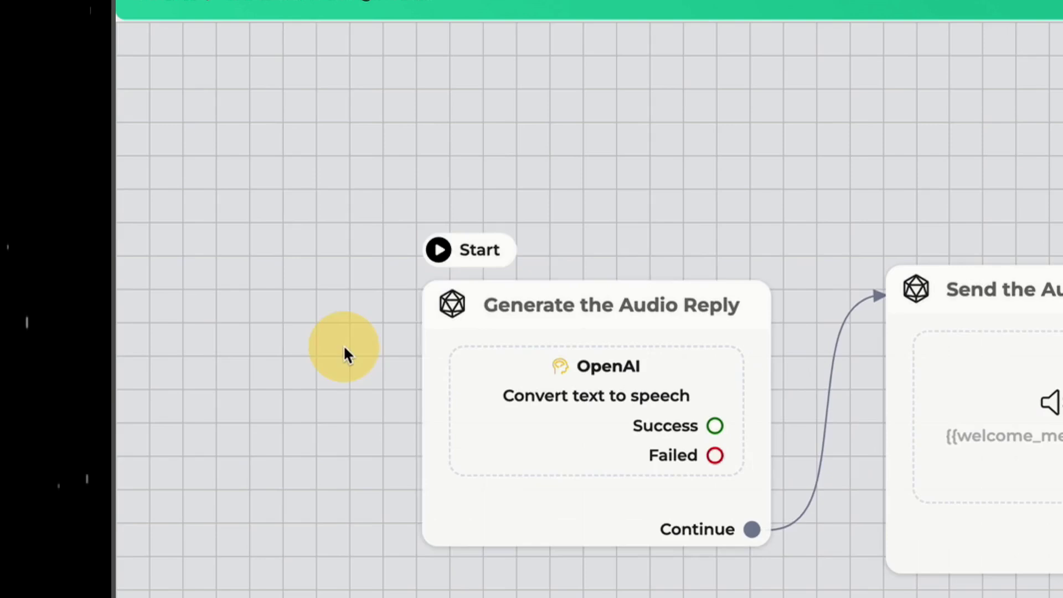
Replace the audio step's Input Text with a fixed restaurant welcome sentence.
left_click(587, 387)
left_click(332, 298)
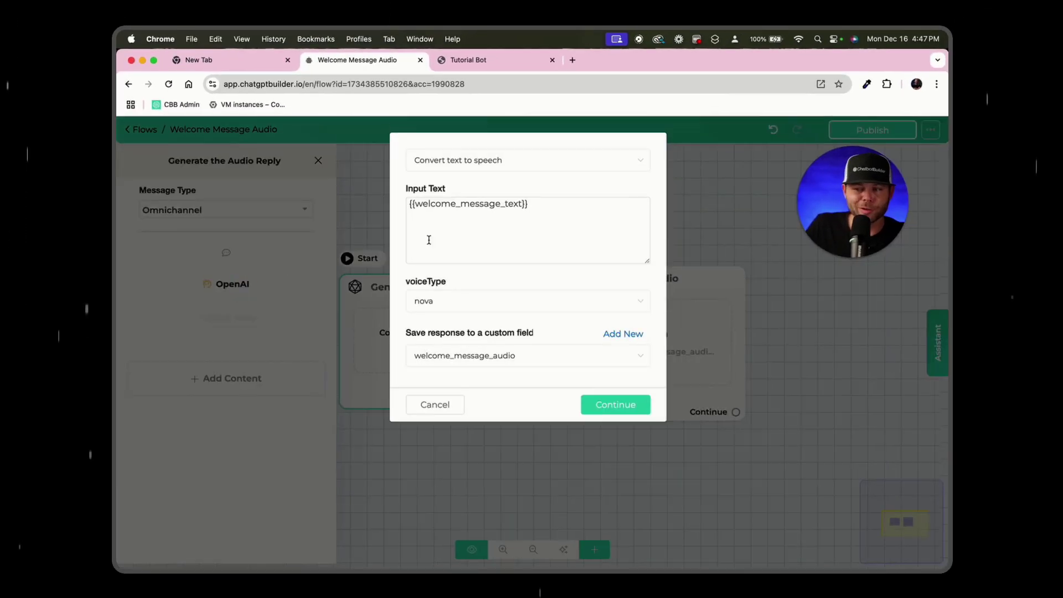
left_click_drag(583, 208, 343, 205)
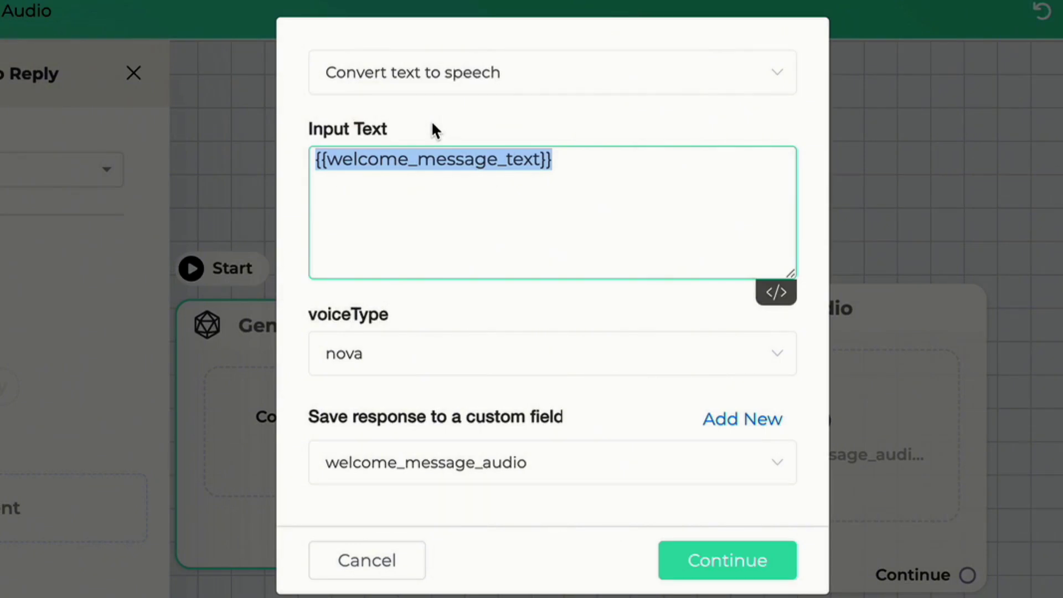
type("Welcome to Ryan's Restaurant! How can we help?")
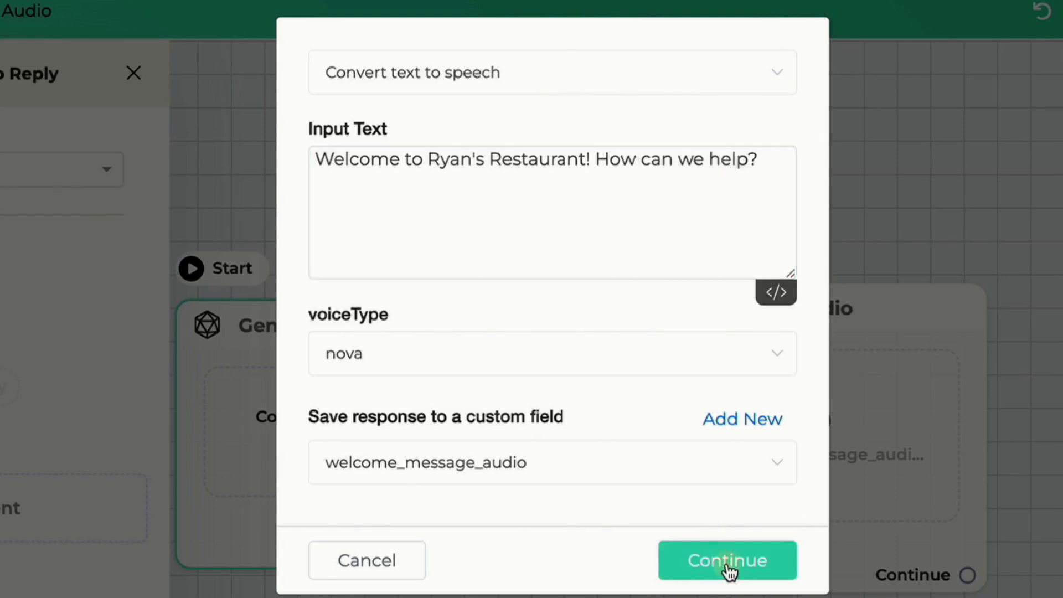
left_click(729, 560)
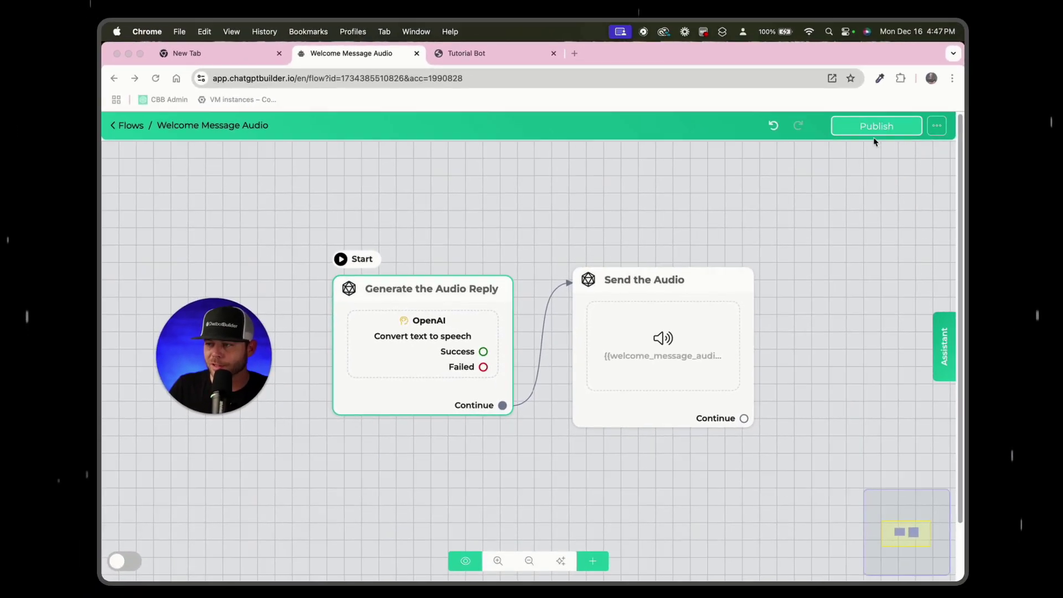
Publish, replay the welcome in Preview, and ask 'do you serve on sunday?'.
left_click(861, 133)
left_click(928, 344)
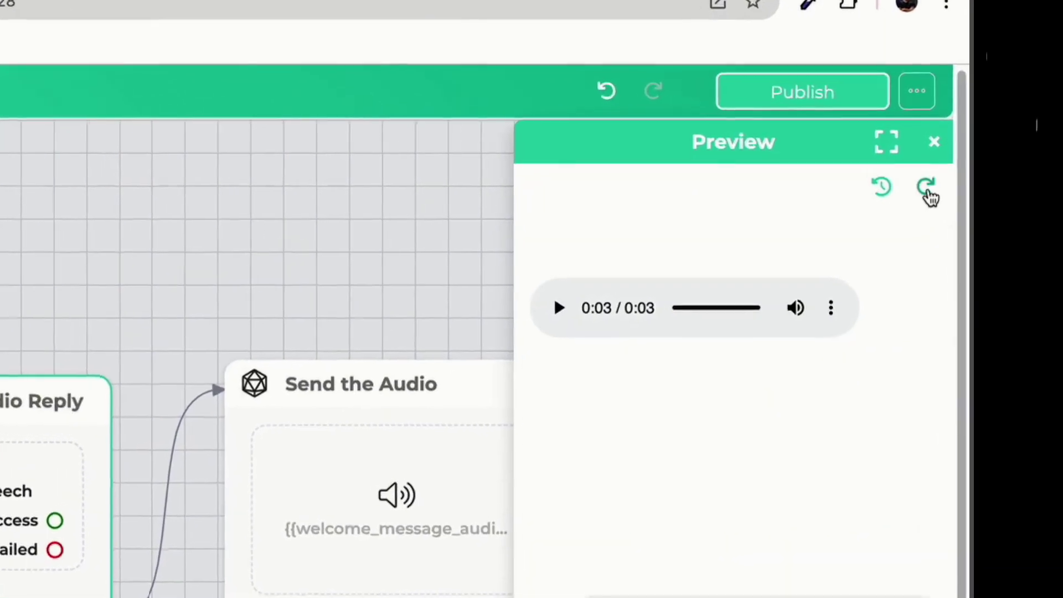
left_click(925, 191)
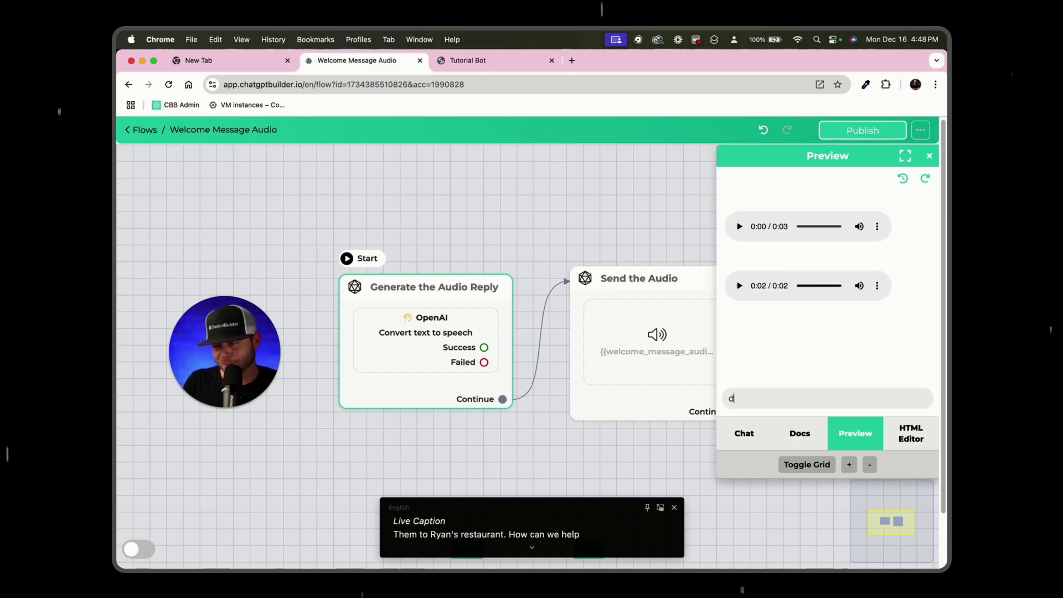
type("ve on")
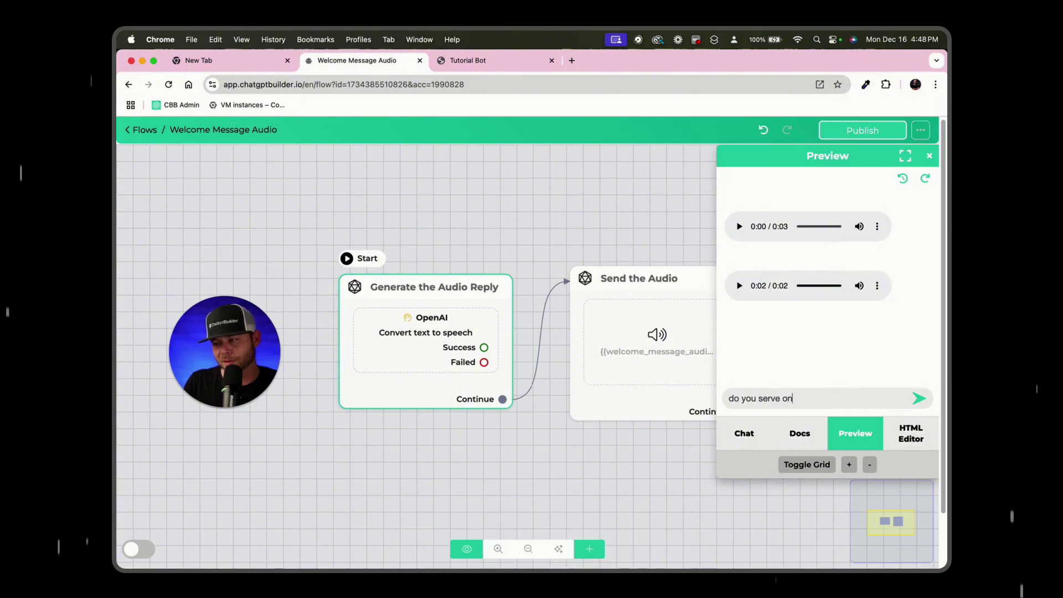
type(" sunday?")
key("Return")
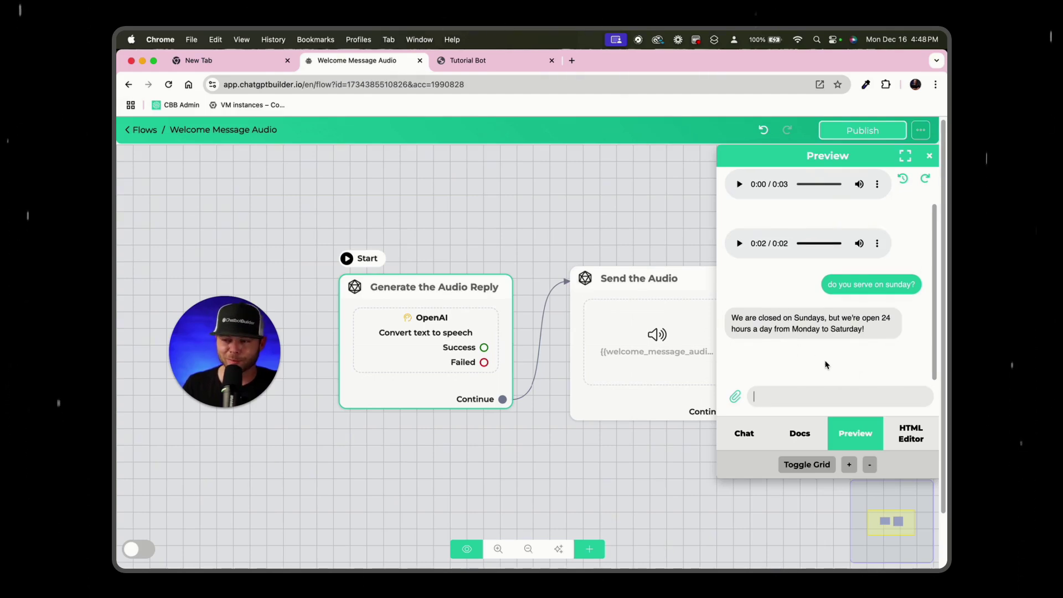
Return to the Flows list and open the bot's Settings page.
left_click(137, 136)
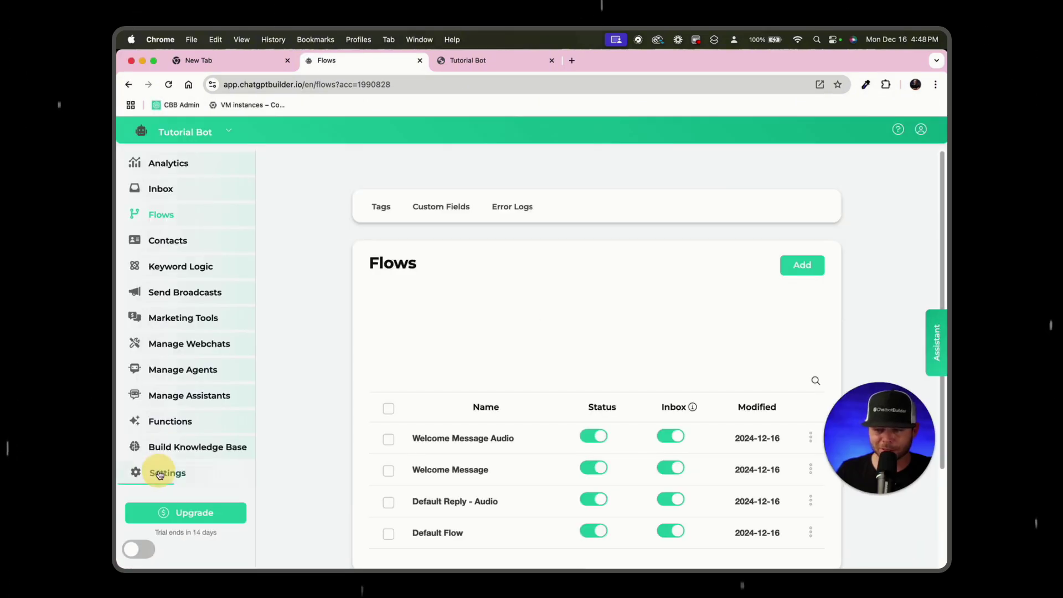
left_click(159, 474)
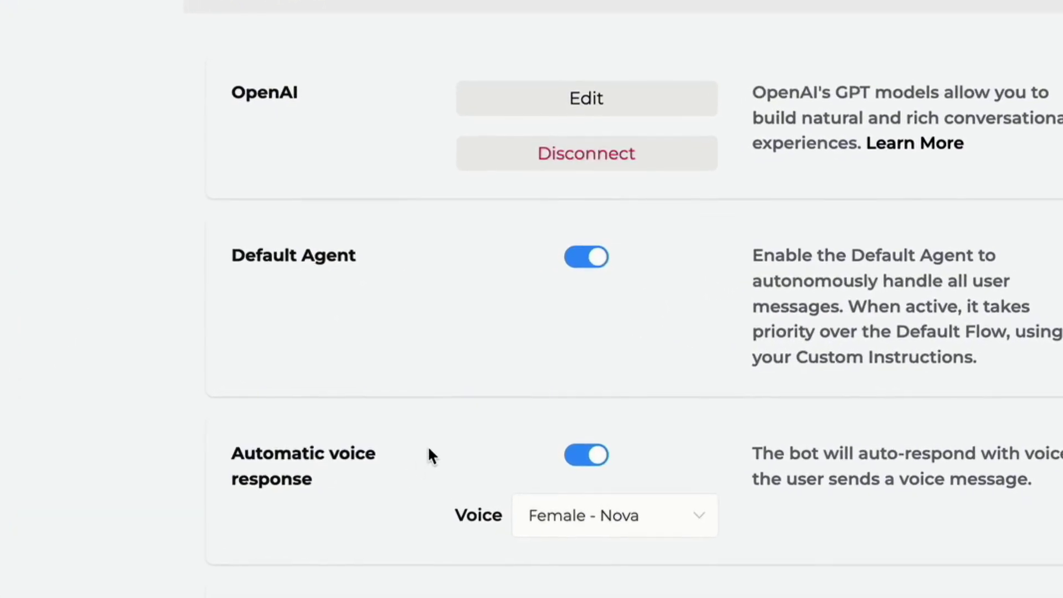